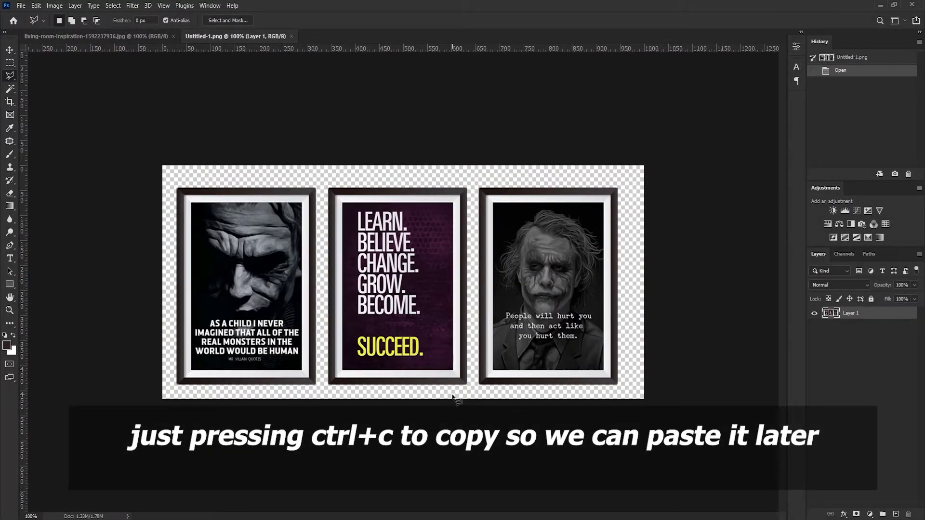
Add an empty layer to the living-room image and open the Vanishing Point filter on it.
click(82, 36)
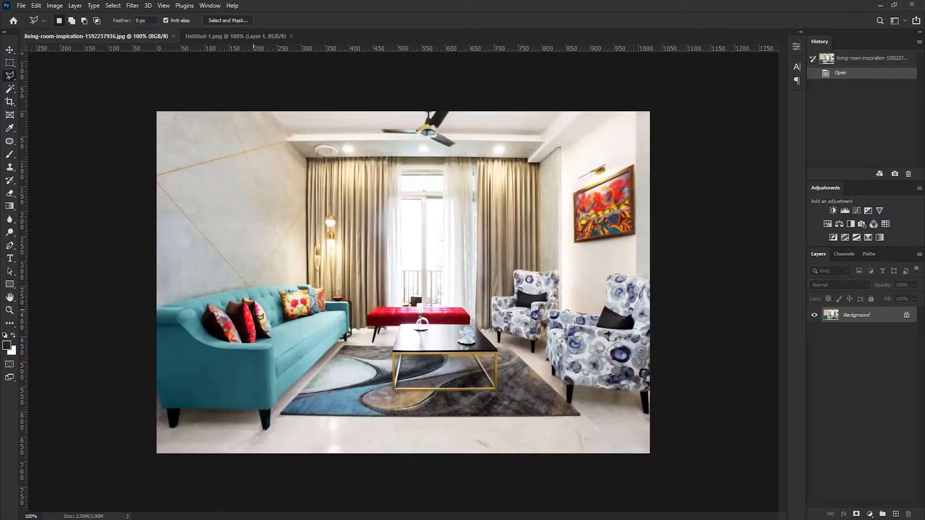
click(896, 514)
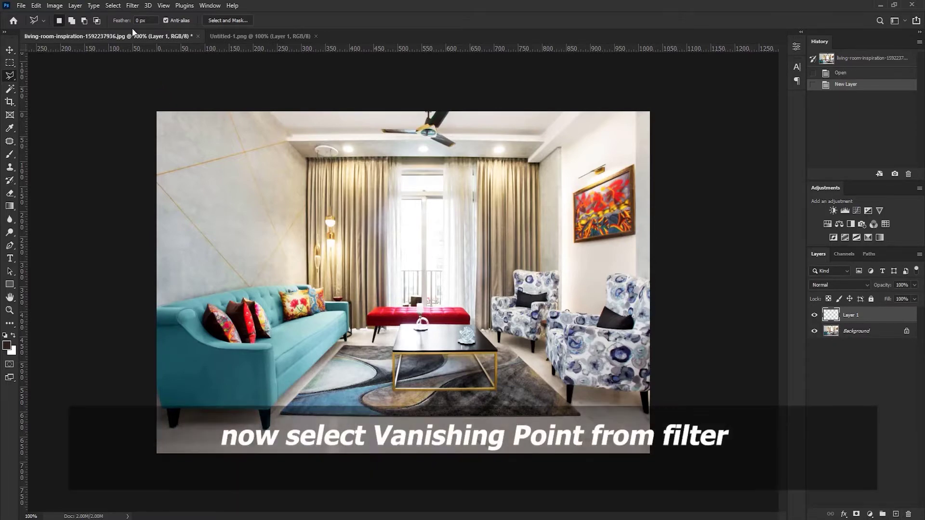
click(132, 5)
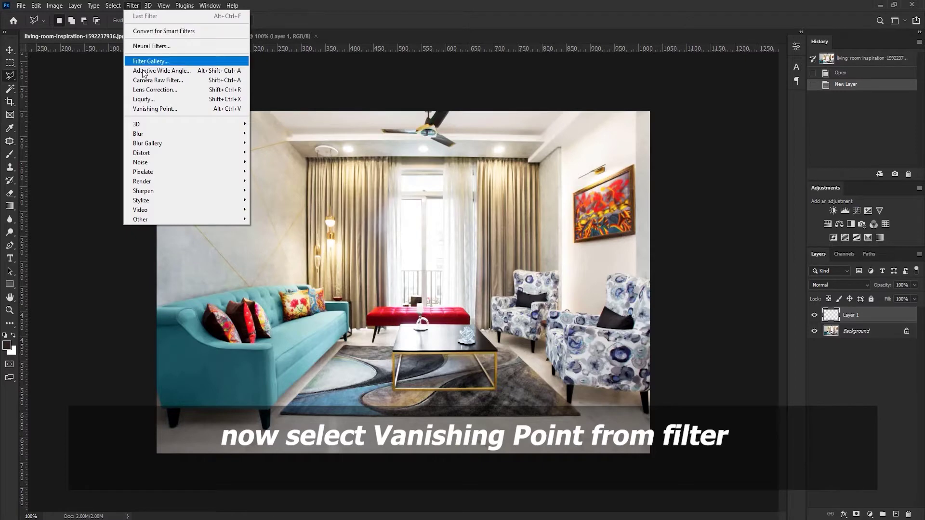
click(155, 110)
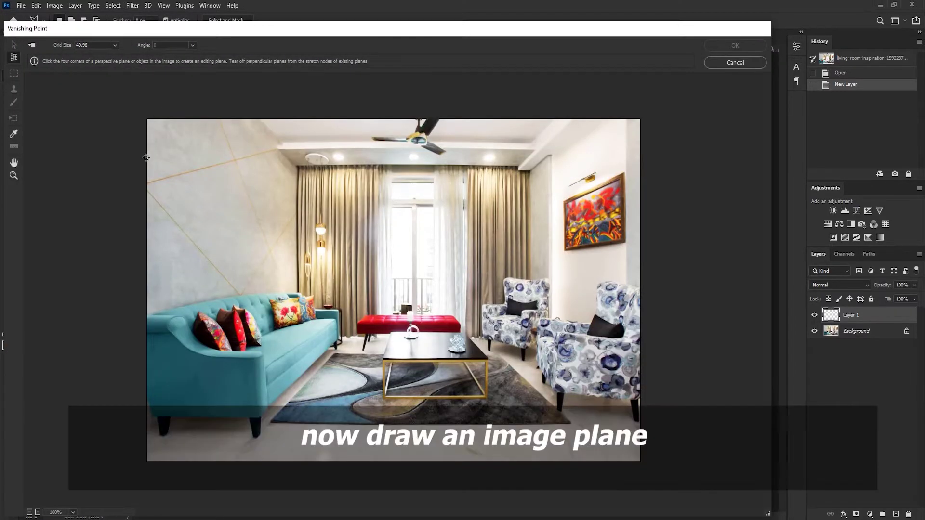
Define a four-corner perspective plane over the plain wall above the teal sofa.
click(146, 139)
click(269, 161)
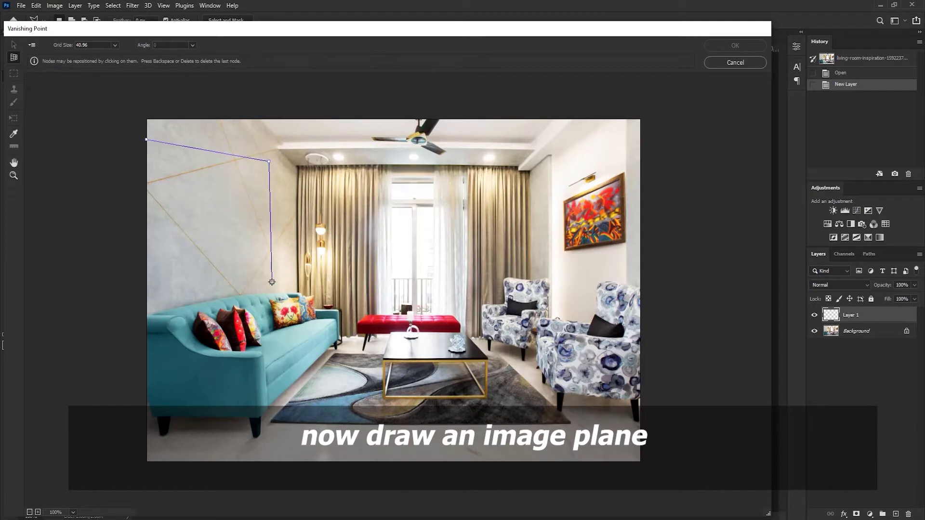
click(272, 281)
click(146, 297)
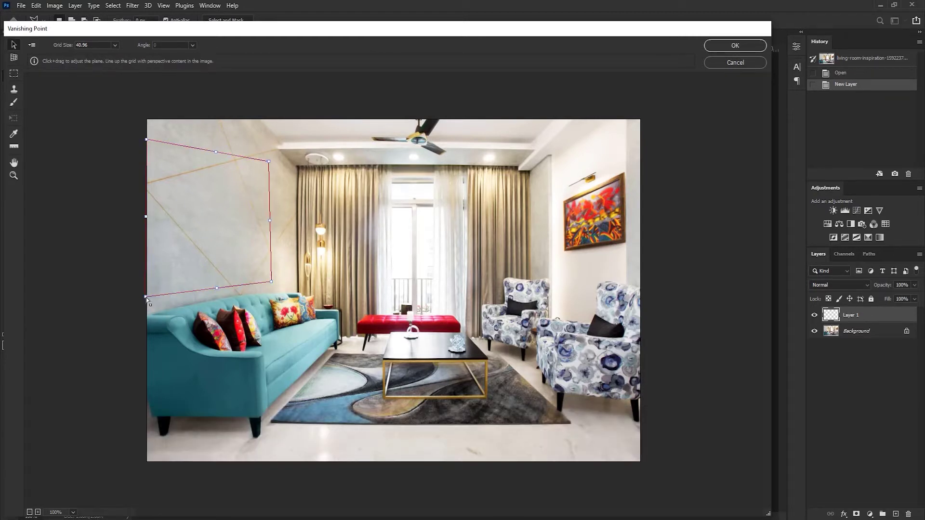
Fit the perspective plane to the wall, extending it to the curtain's edge and raising its near upper corner above the photo.
drag(268, 161, 283, 168)
drag(272, 282, 281, 281)
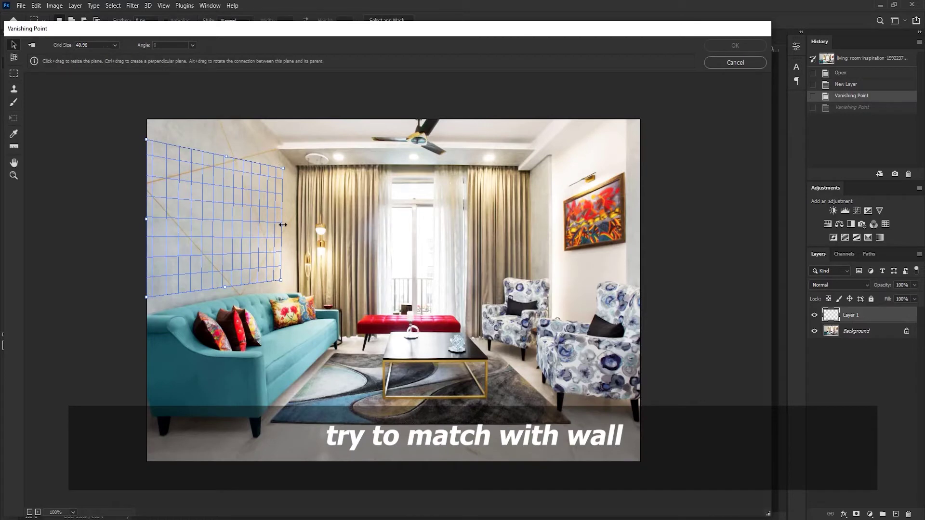
drag(282, 225, 297, 225)
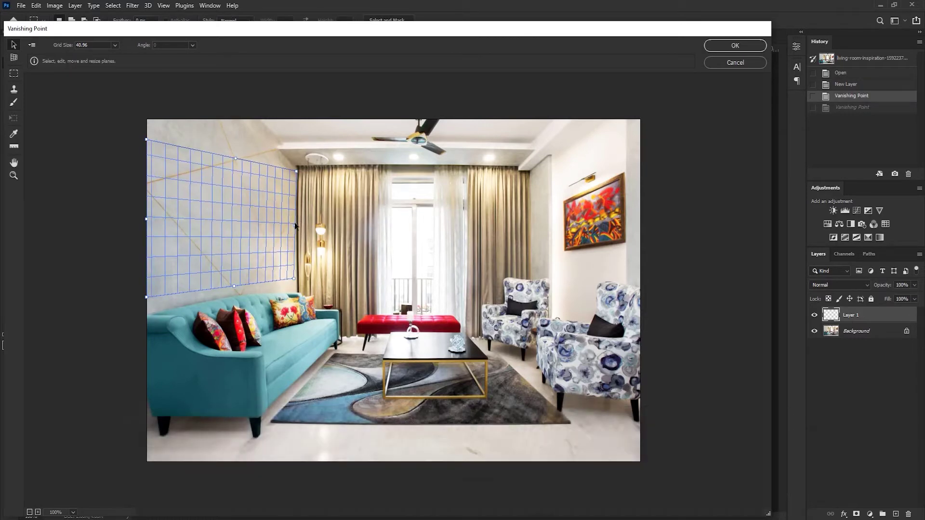
drag(297, 170, 296, 172)
drag(146, 140, 144, 73)
key(ctrl+minus)
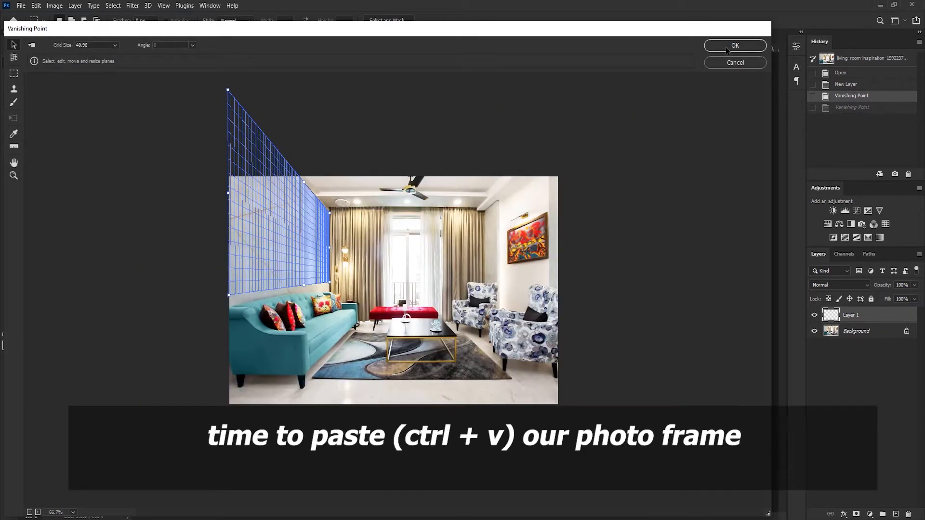
Paste the three framed posters, scale them down and place them on the wall plane above the sofa, applying the filter.
key(ctrl+v)
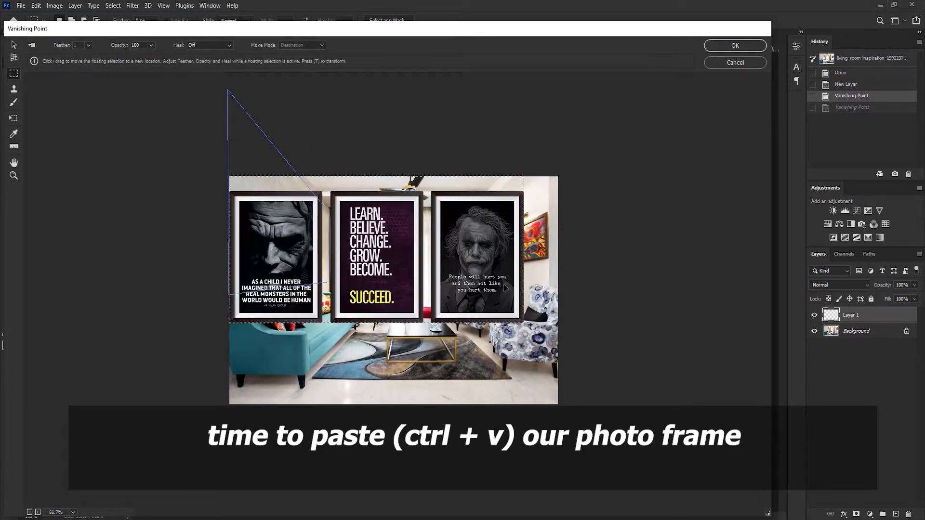
key(t)
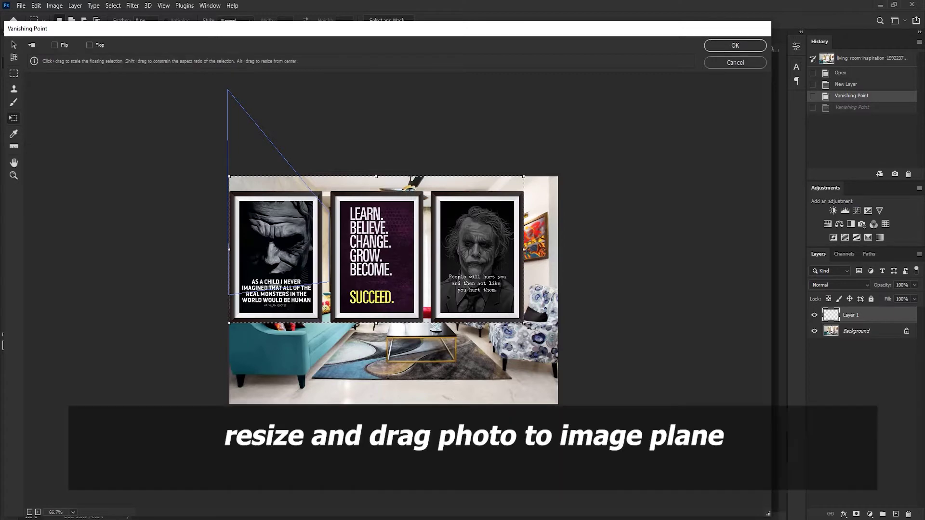
mouse_move(524, 322)
mouse_down()
mouse_move(414, 270)
mouse_move(322, 243)
mouse_move(312, 248)
mouse_up()
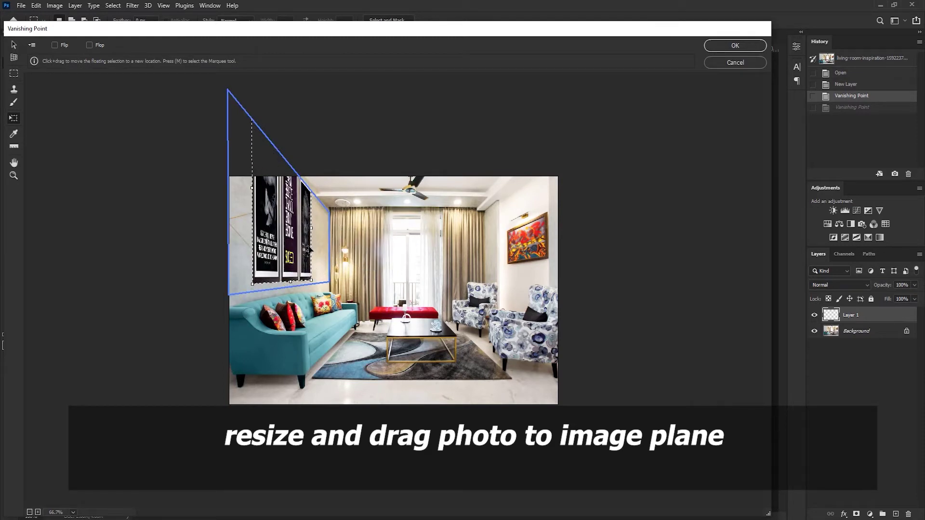
drag(253, 284, 237, 254)
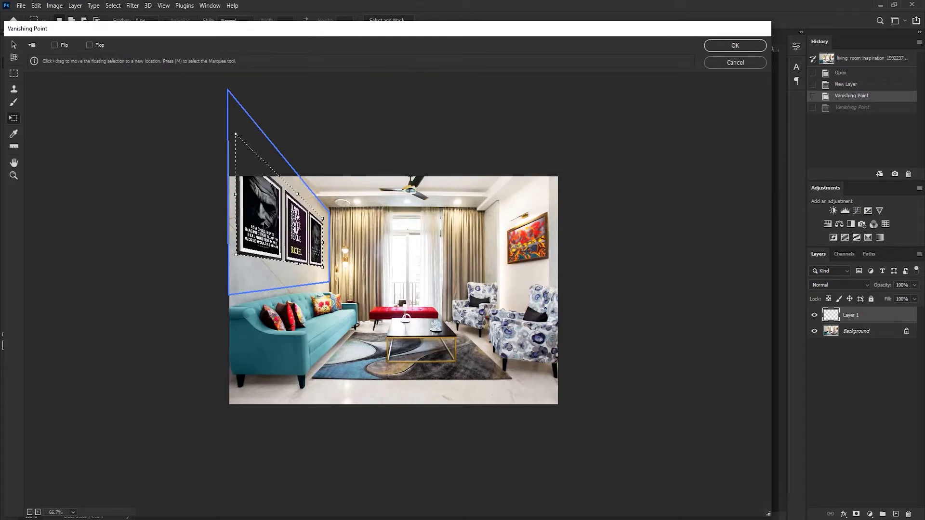
drag(265, 225, 283, 268)
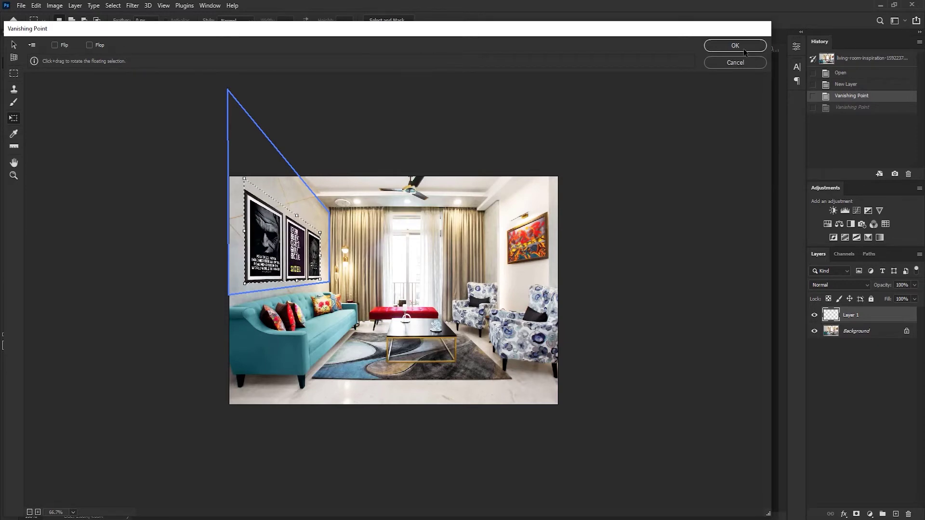
click(743, 48)
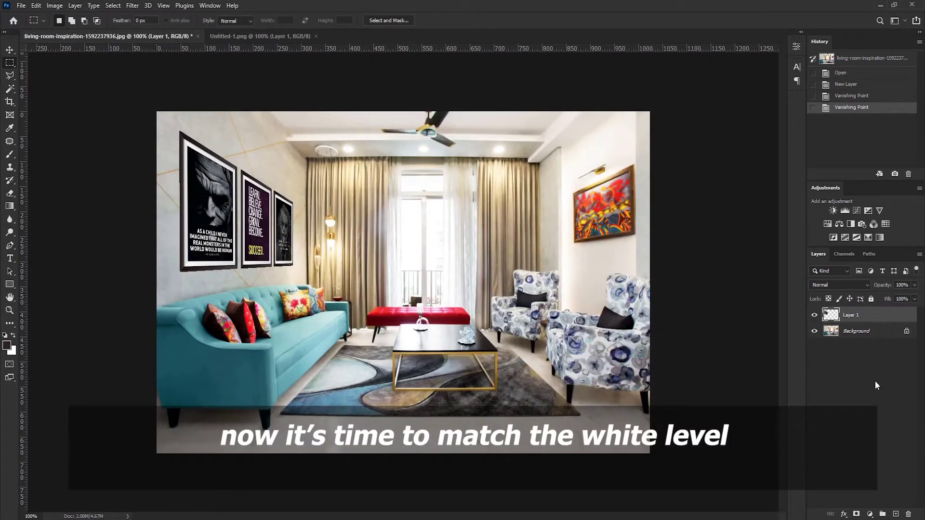
Add a Black & White adjustment layer and, beneath it, a Levels adjustment layer clipped to the poster layer.
click(871, 515)
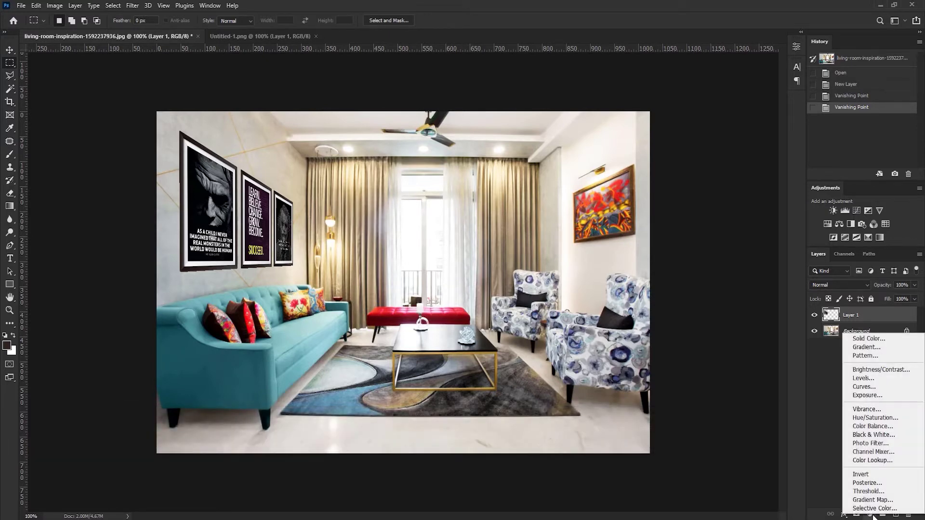
click(873, 435)
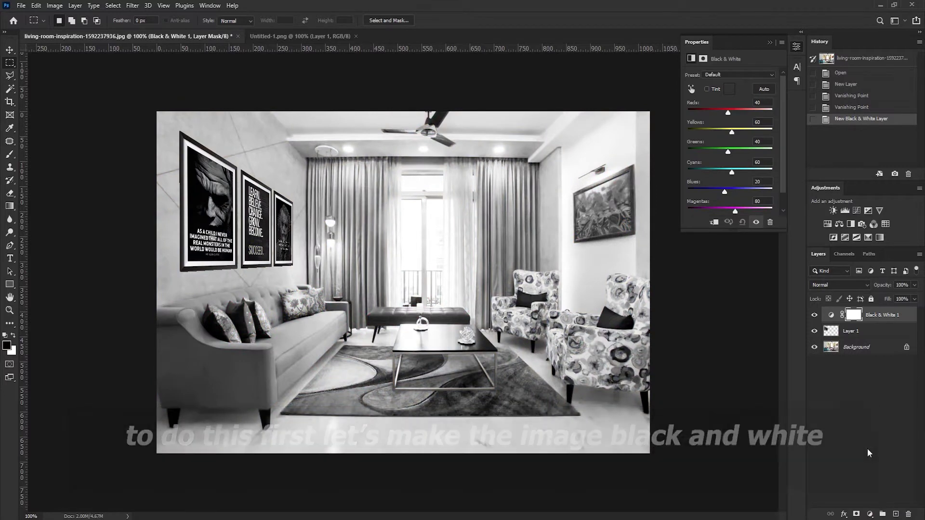
click(870, 515)
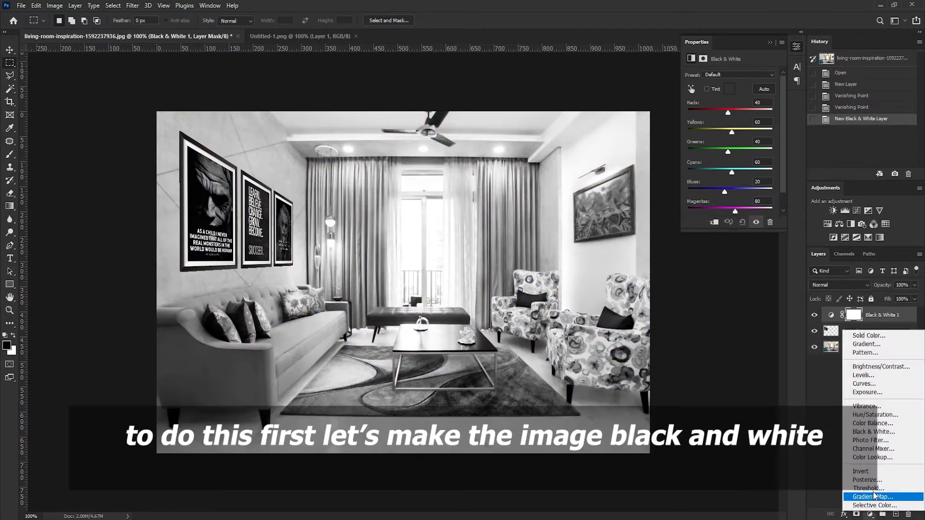
click(868, 376)
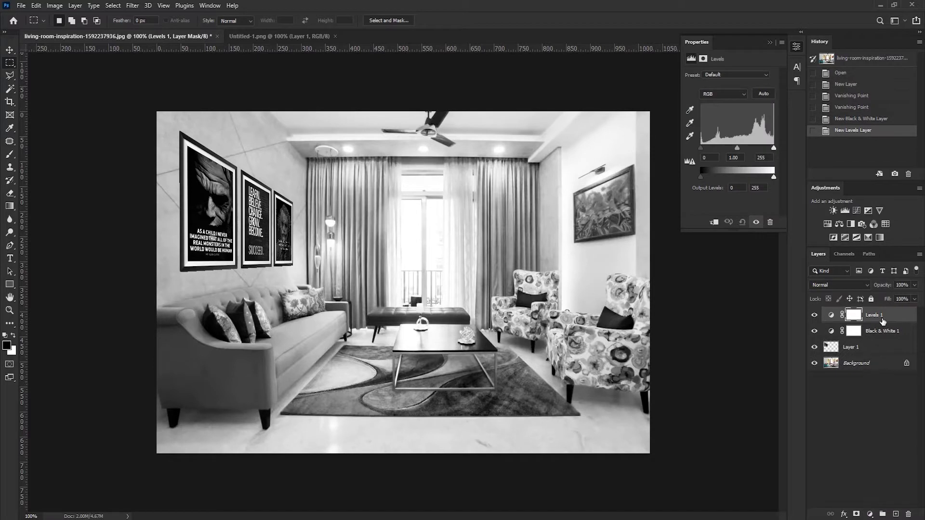
drag(893, 318, 890, 335)
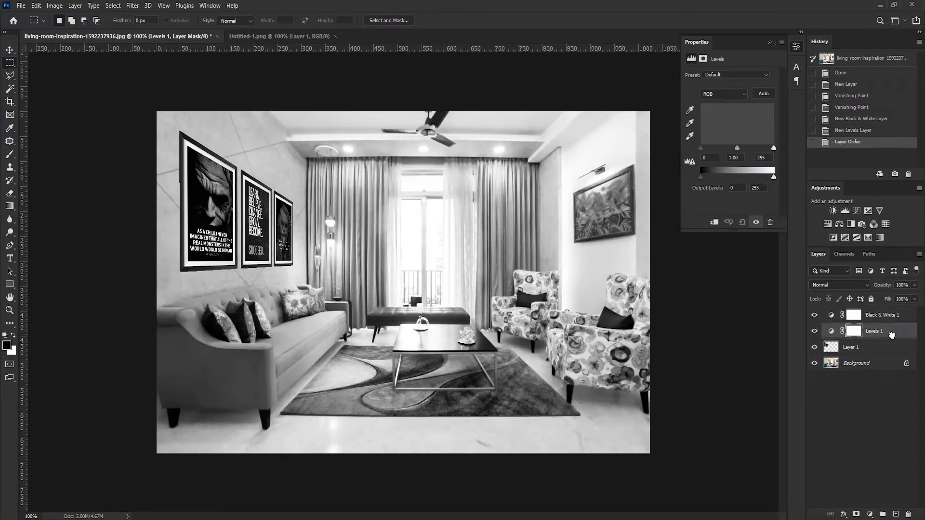
alt+click(890, 337)
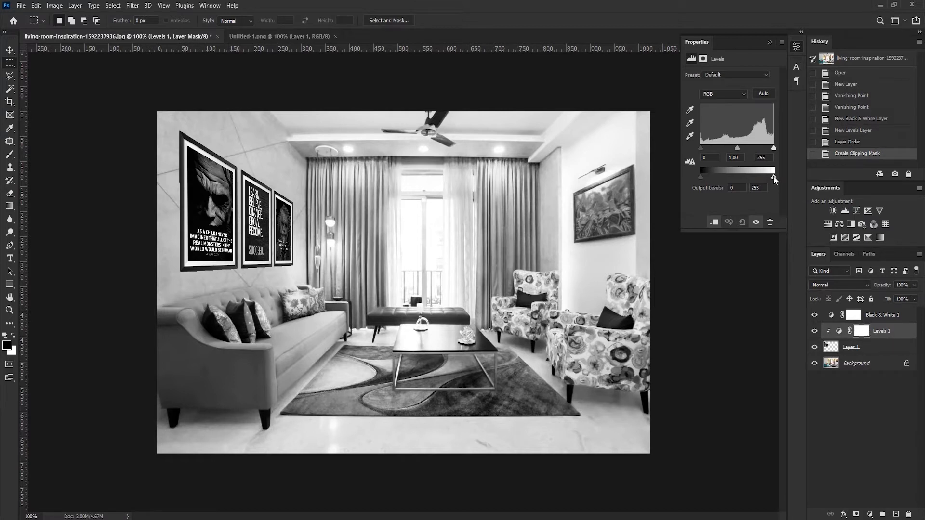
Set the posters' output levels to 8 and 206, and hide the Black & White layer.
drag(773, 177, 760, 177)
drag(701, 177, 703, 177)
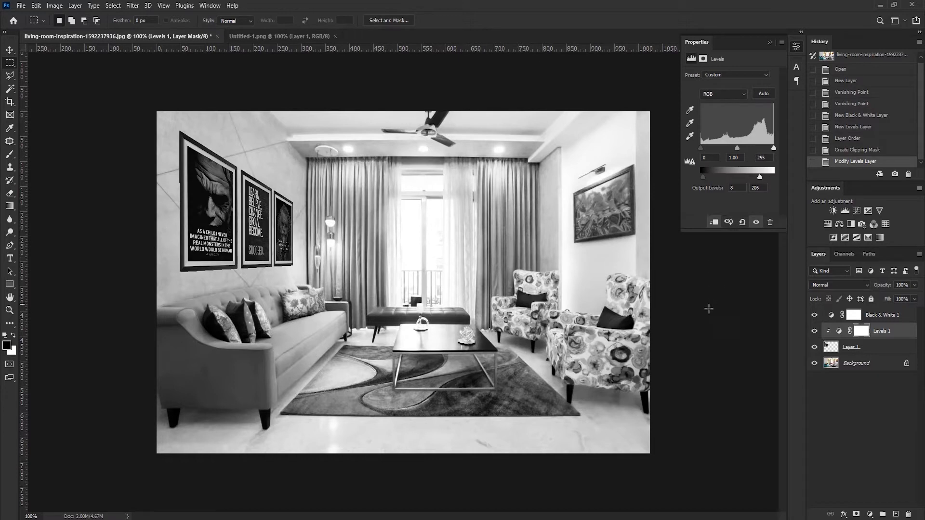
click(842, 384)
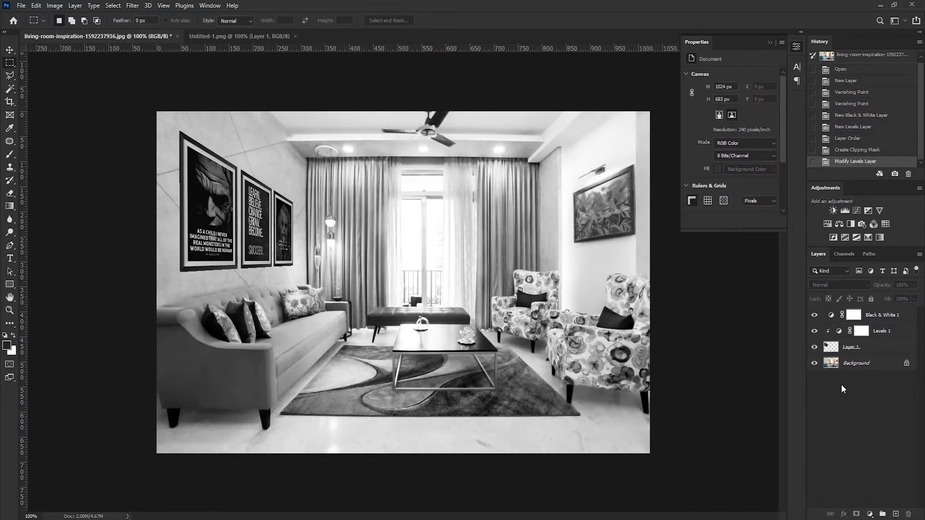
click(814, 316)
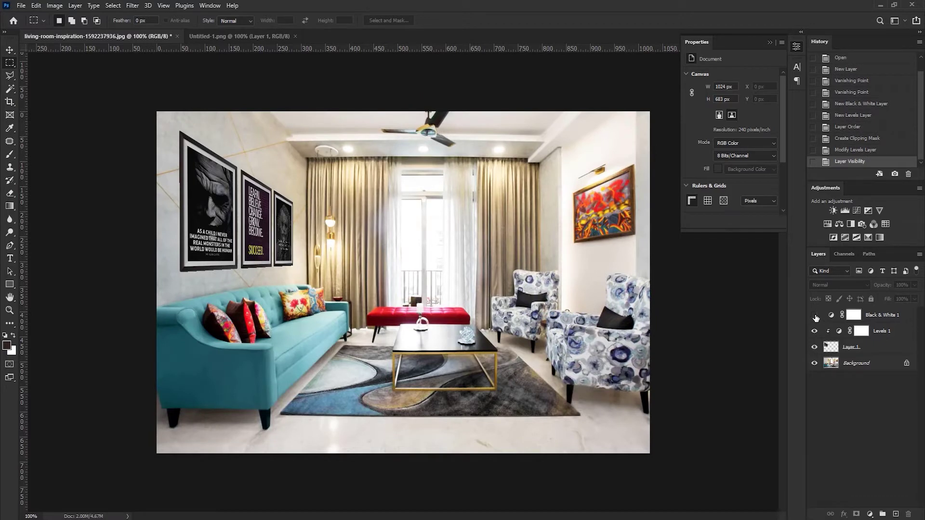
Add a drop shadow to the poster layer with a 50° angle and 54% opacity.
click(885, 352)
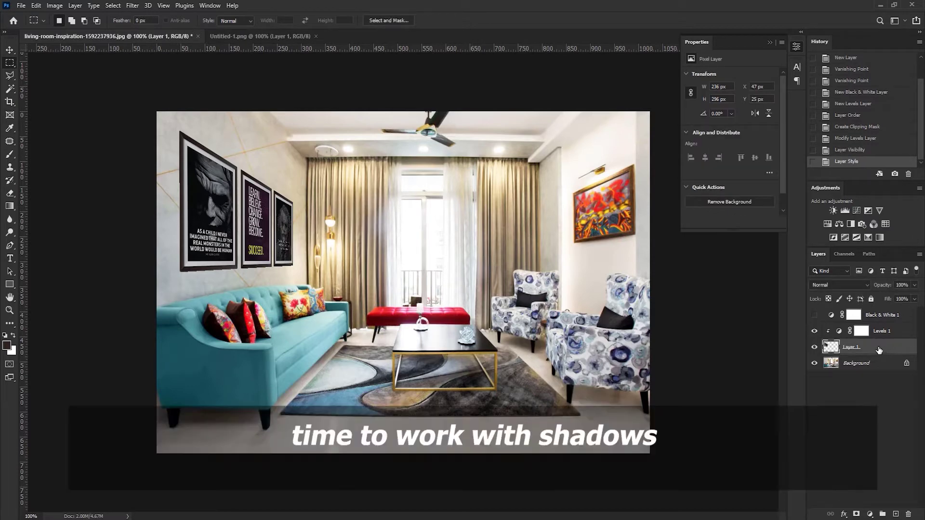
double_click(882, 351)
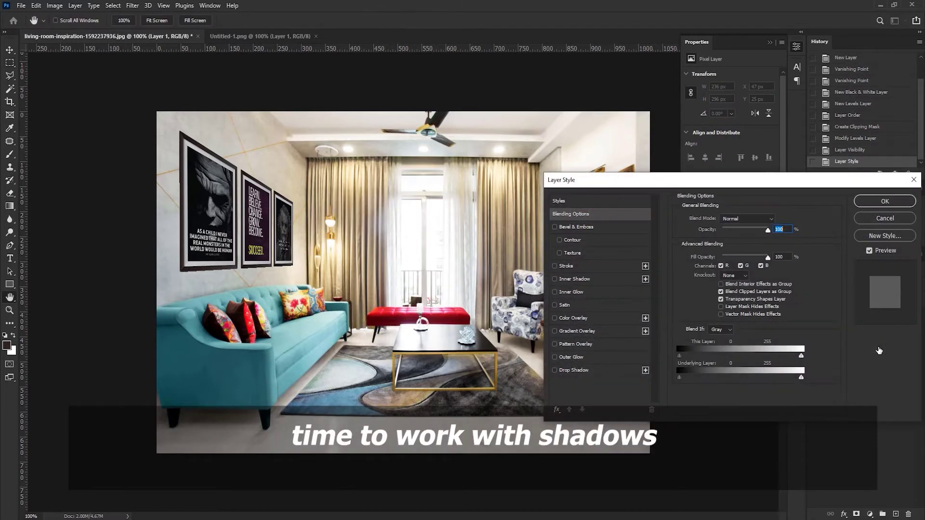
click(555, 371)
click(599, 375)
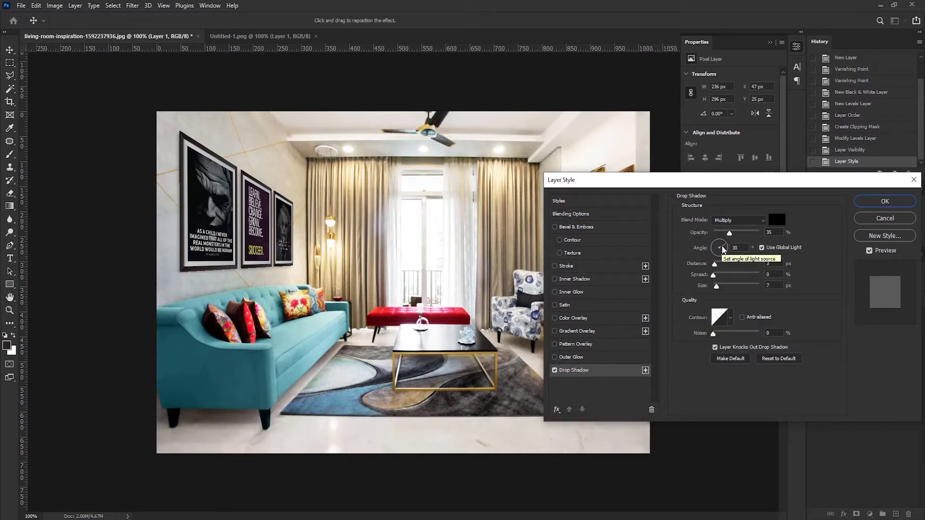
drag(723, 250, 737, 234)
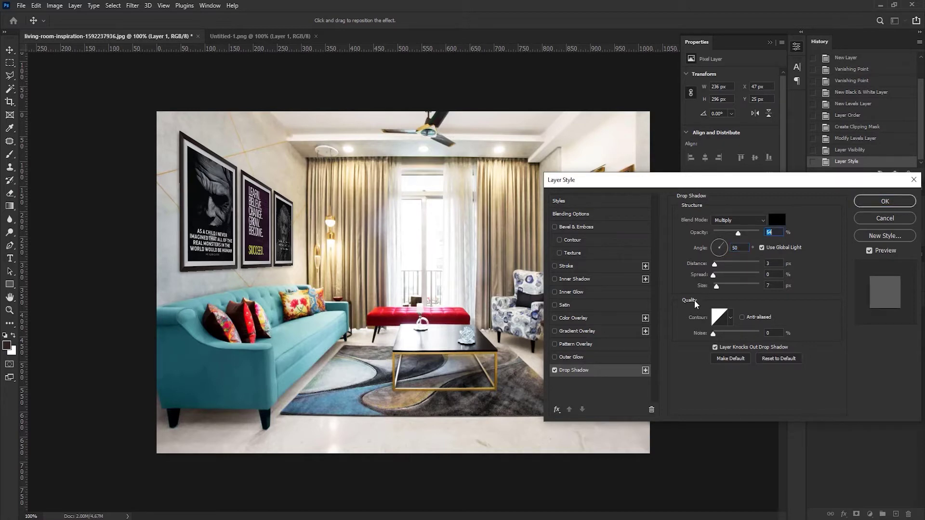
Add a second drop shadow with 5 px distance, 63% opacity and the dark brown 3d392d sampled from the photo.
click(645, 370)
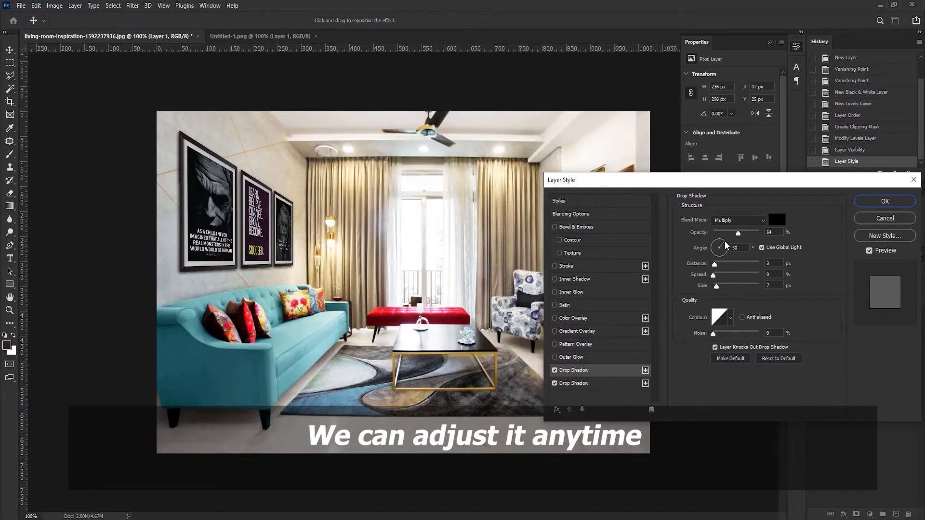
drag(715, 265, 717, 265)
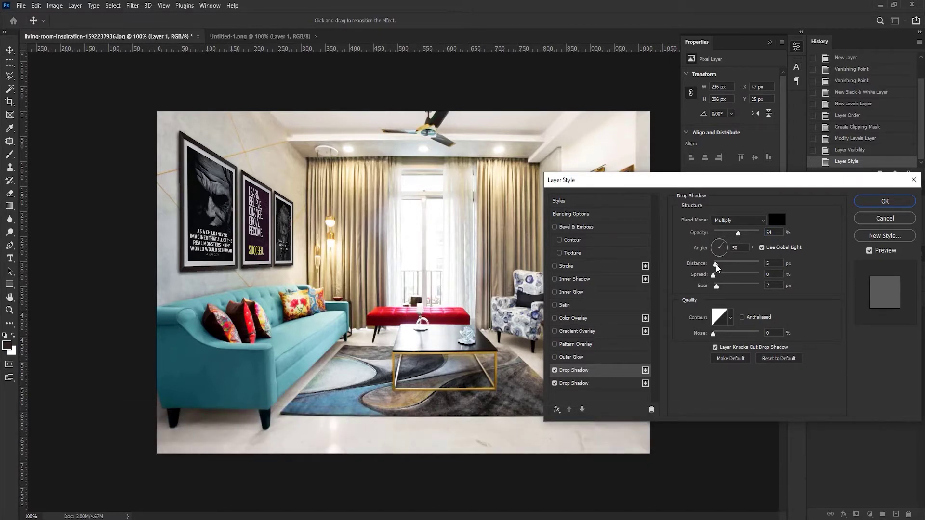
drag(738, 234, 742, 238)
click(777, 220)
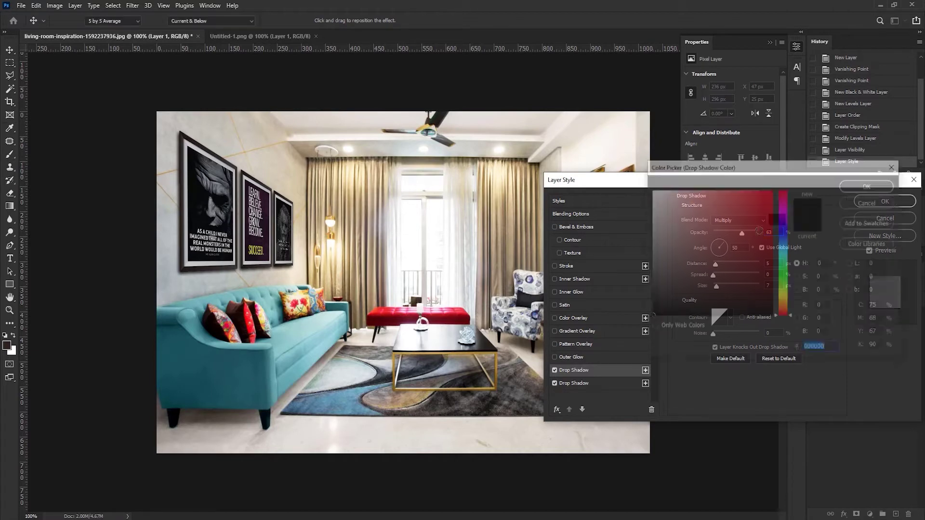
click(200, 414)
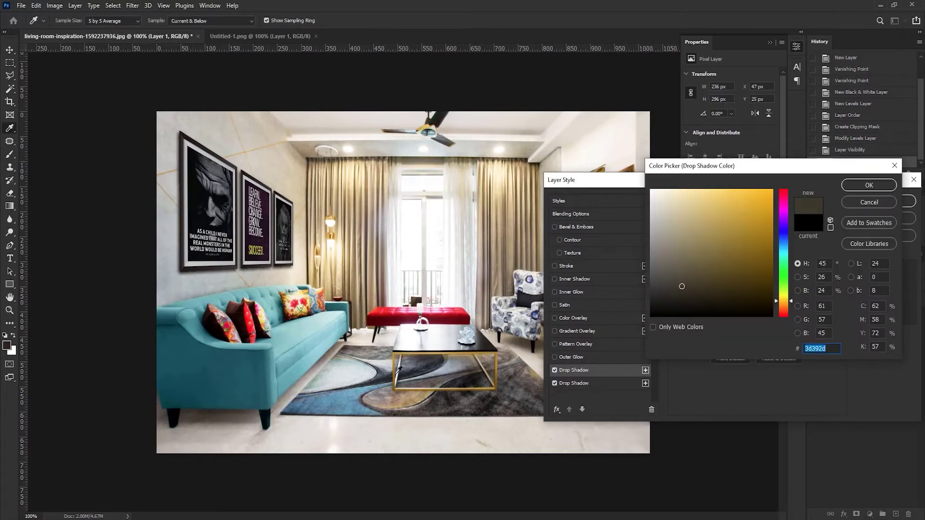
click(859, 186)
Set the first drop shadow's colour to the brown 645231, sampled near the wall lamp beside the curtain.
click(577, 383)
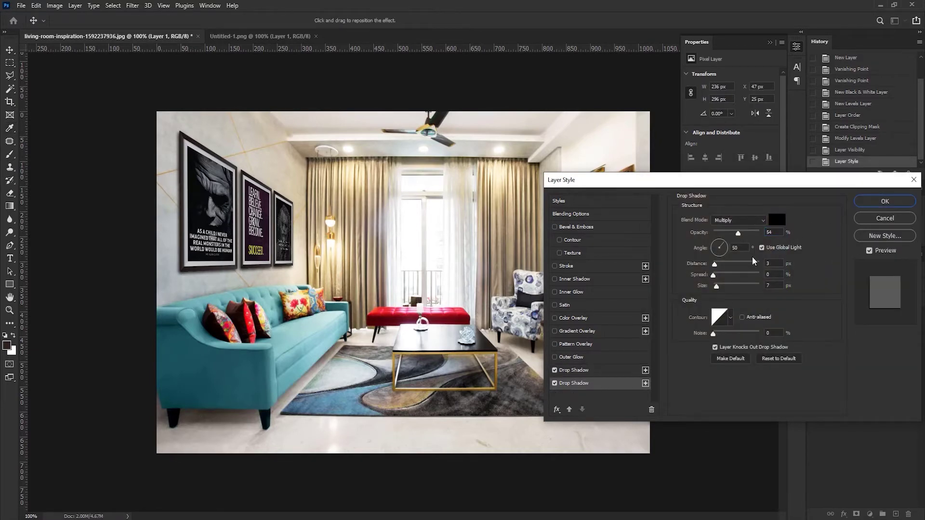
click(777, 220)
click(310, 278)
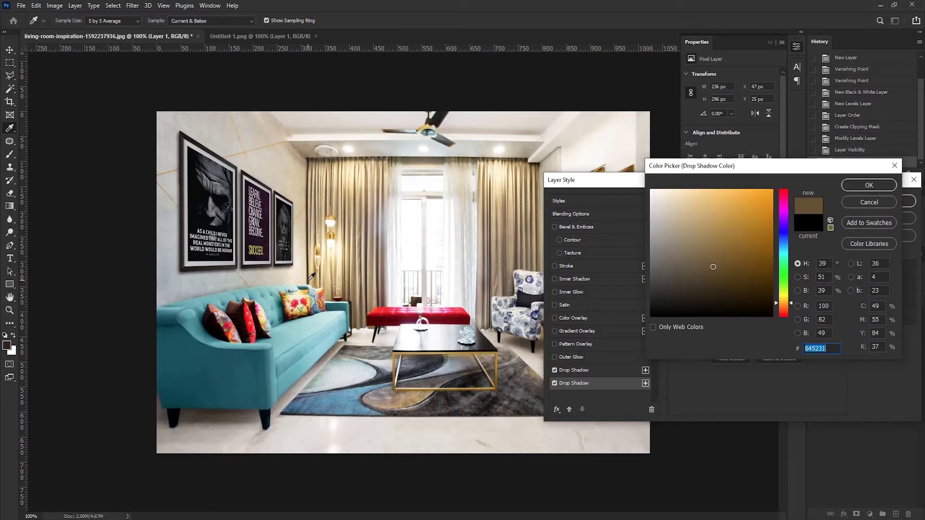
click(872, 185)
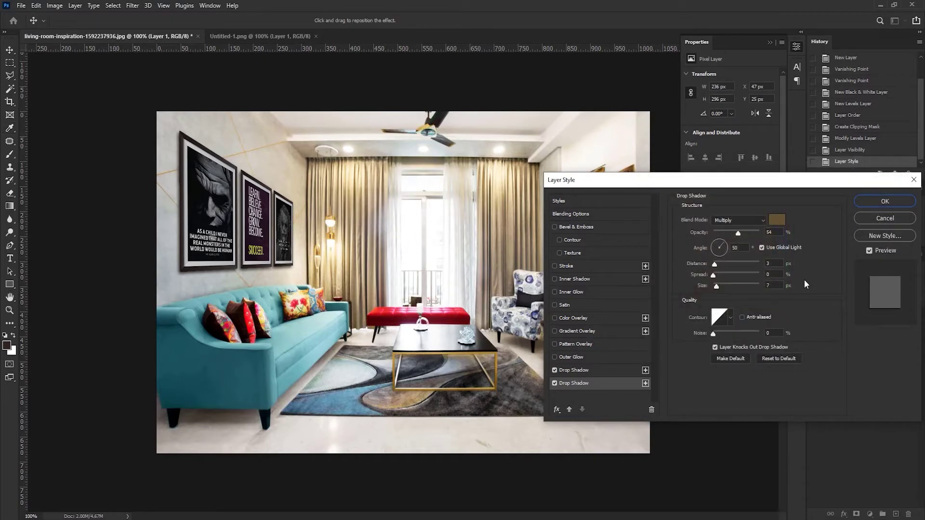
Accept the drop shadows and thicken the largest poster's frame by filling a strip about 7 px wide along its left edge with the dark frame colour.
click(869, 202)
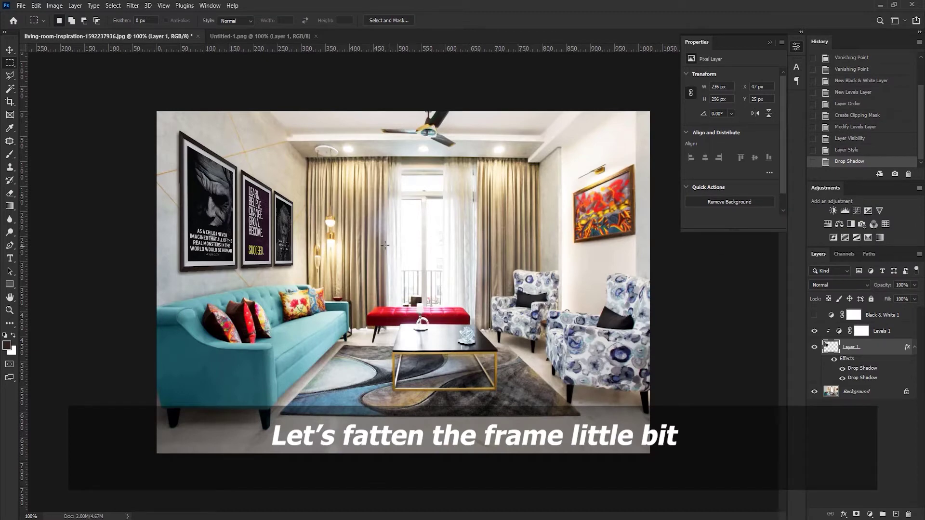
scroll(202, 179, up, 1)
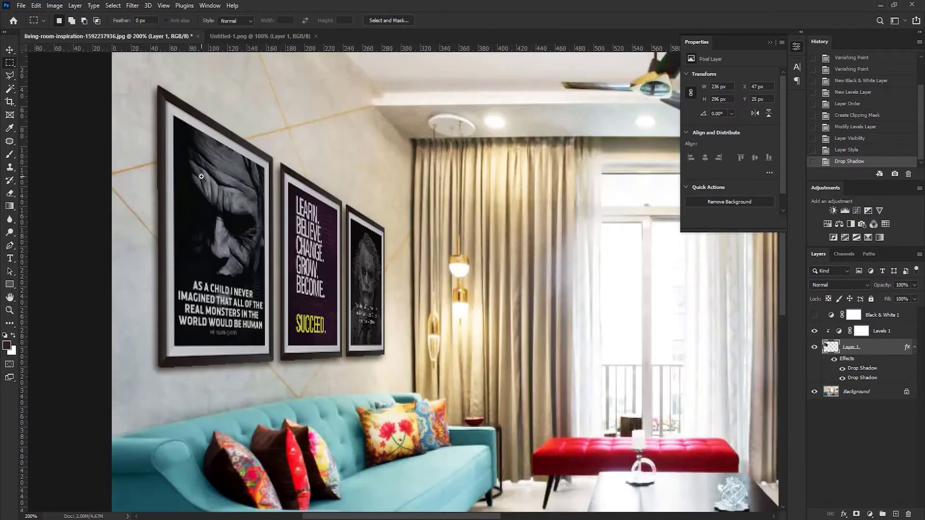
click(8, 76)
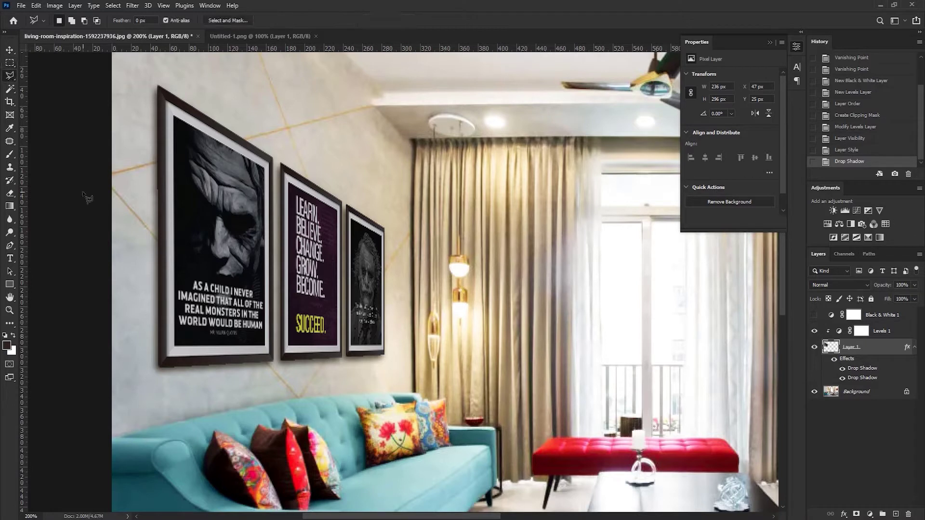
click(155, 86)
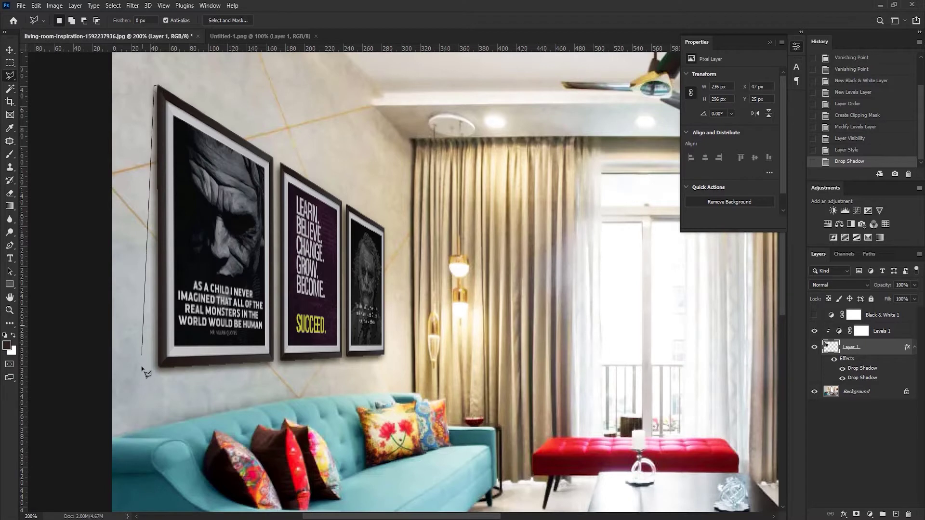
click(155, 368)
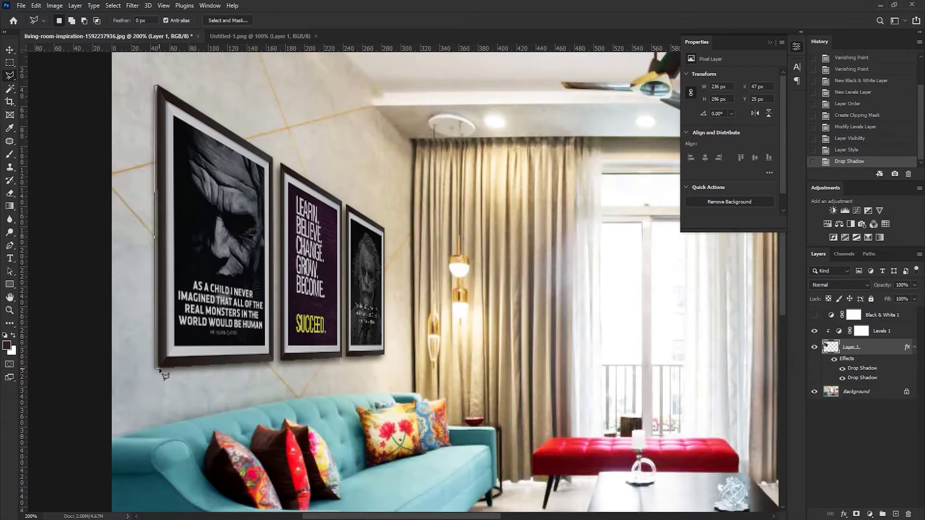
click(158, 85)
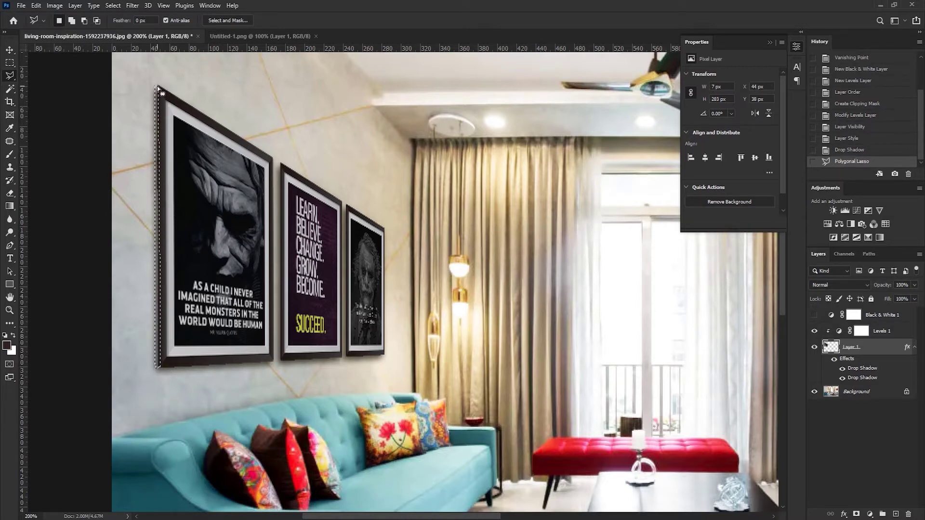
key(i)
key(alt+BackSpace)
key(ctrl+d)
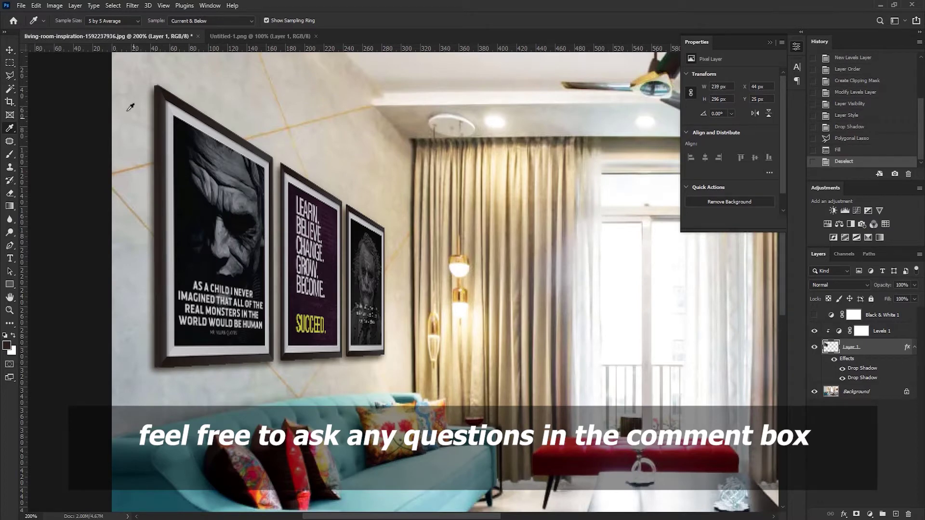
Trim the outer left edge of the largest poster's frame straight by selecting an area about 20 px wide outside it and deleting its pixels.
key(l)
click(157, 85)
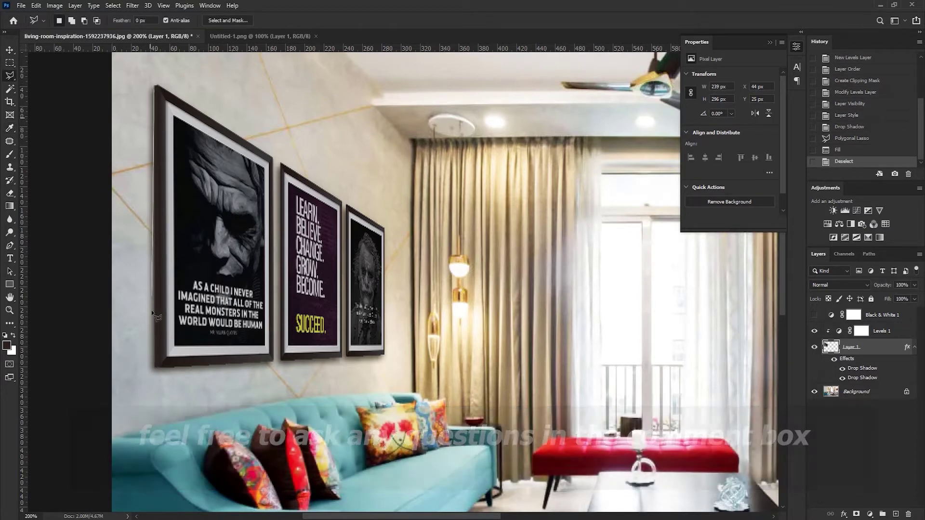
click(158, 396)
click(158, 86)
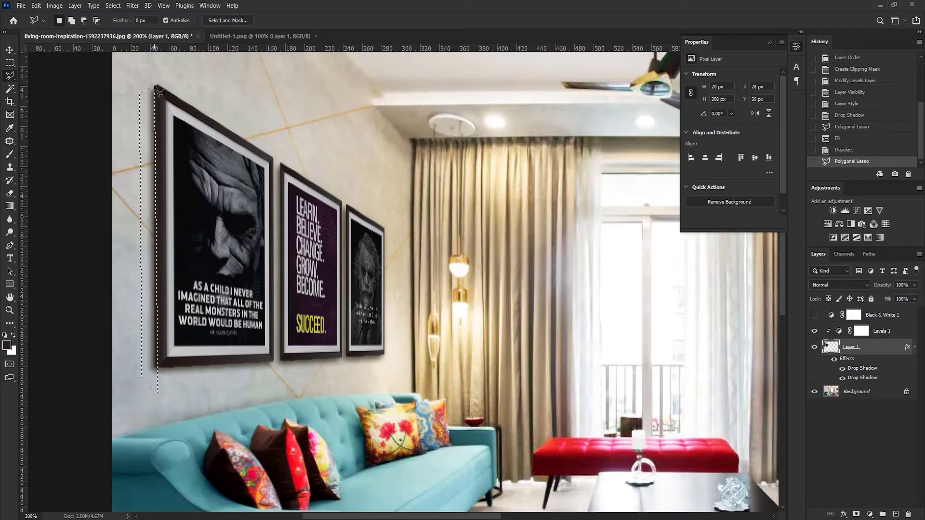
key(Delete)
key(ctrl+d)
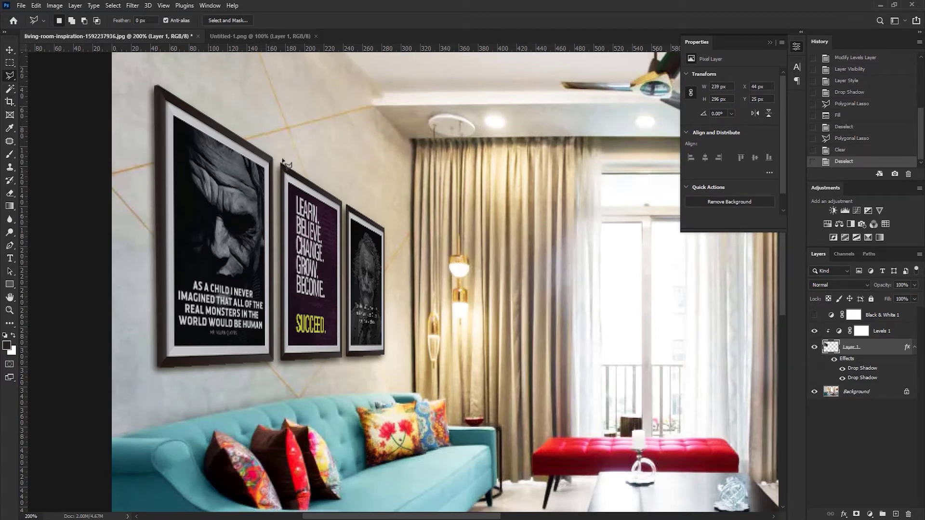
Thicken the middle poster's frame by filling a polygonal selection about 5 px wide along its left edge with the dark frame colour.
drag(272, 158, 300, 169)
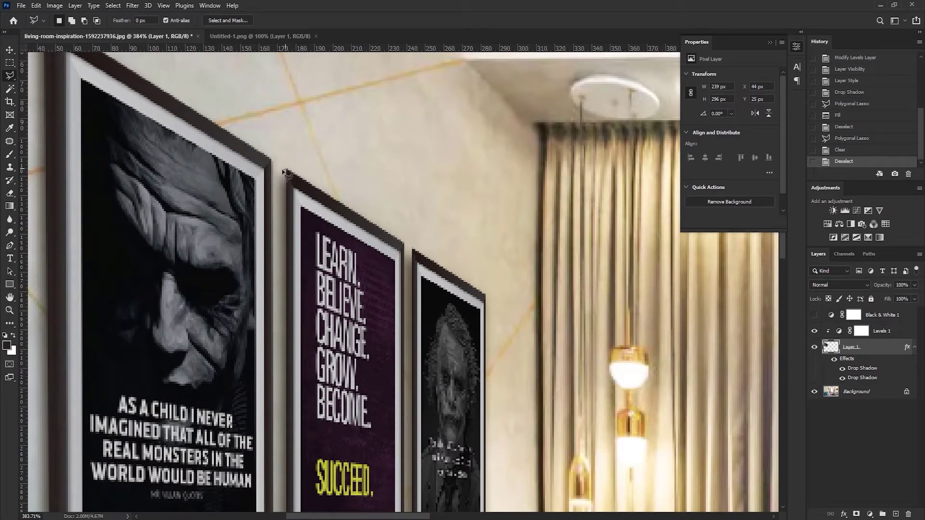
click(282, 172)
scroll(283, 315, down, 4)
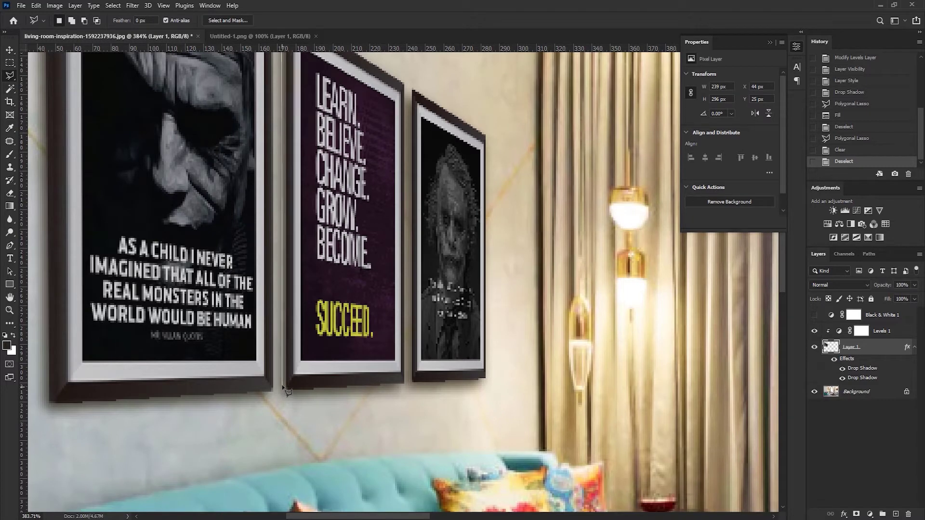
click(282, 386)
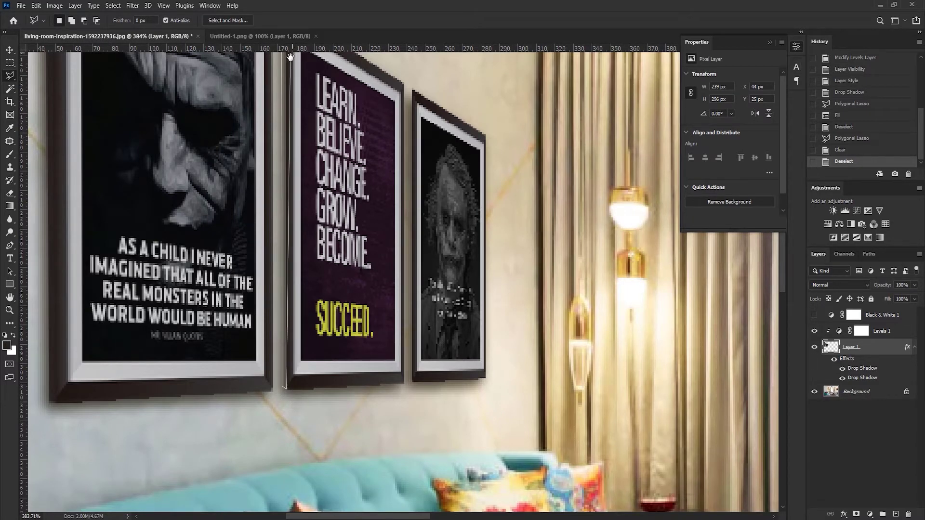
drag(290, 94, 306, 211)
click(302, 127)
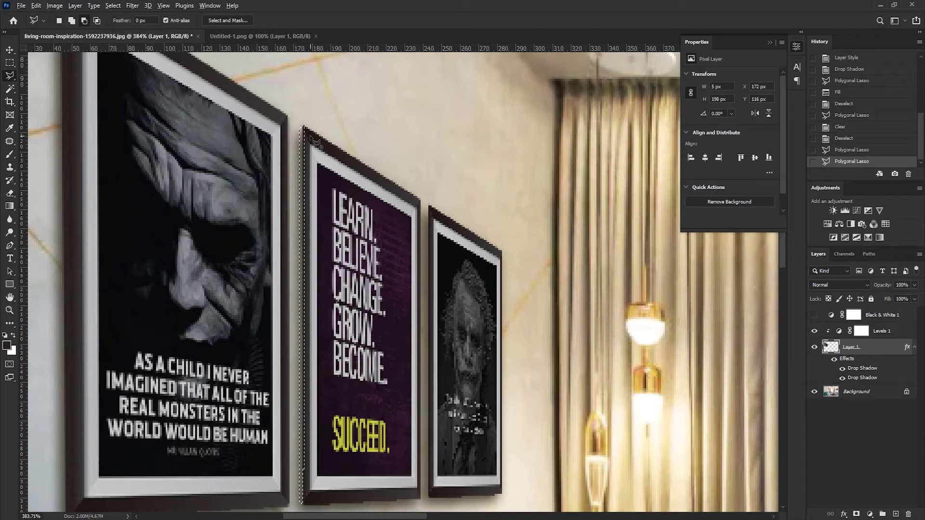
key(alt+i)
key(Escape)
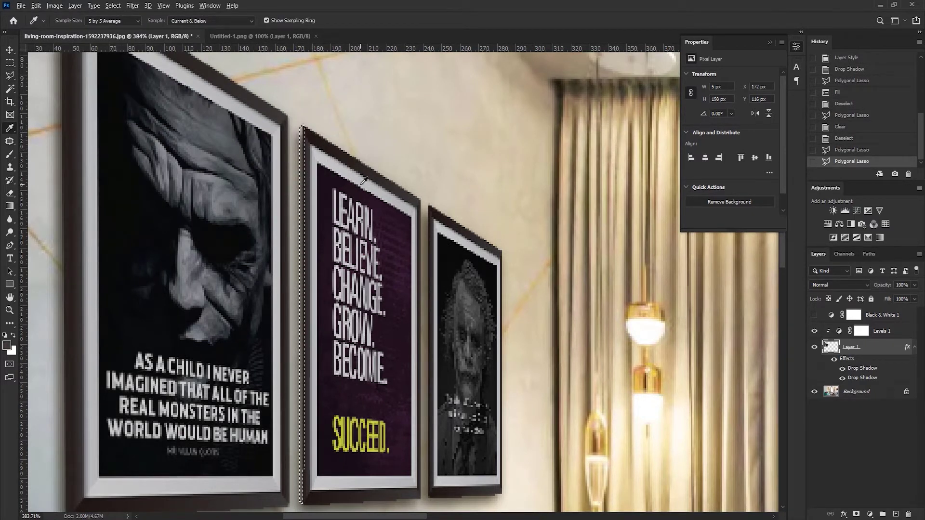
key(alt+BackSpace)
key(ctrl+d)
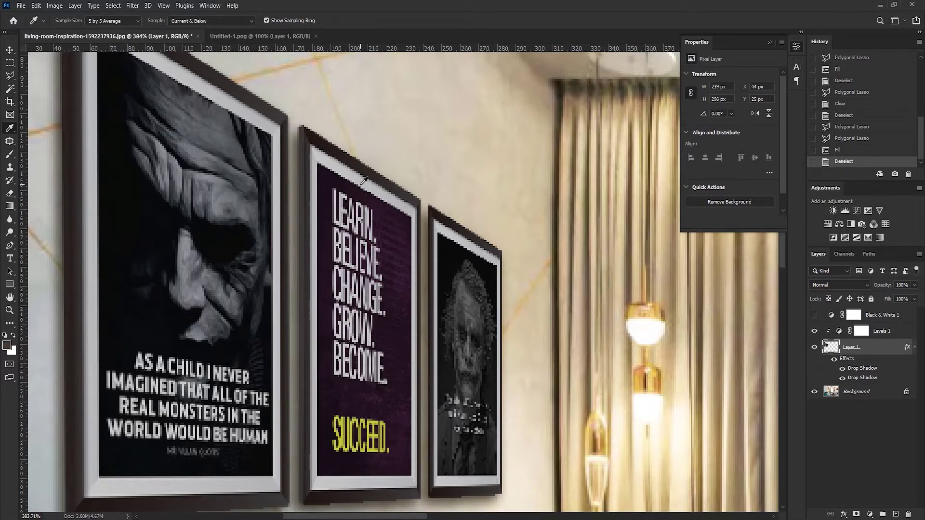
Thicken the smallest poster's frame by filling a polygonal selection about 4 px wide along its left edge with the dark frame colour.
mouse_move(452, 238)
mouse_down()
mouse_move(396, 221)
mouse_move(337, 163)
mouse_up()
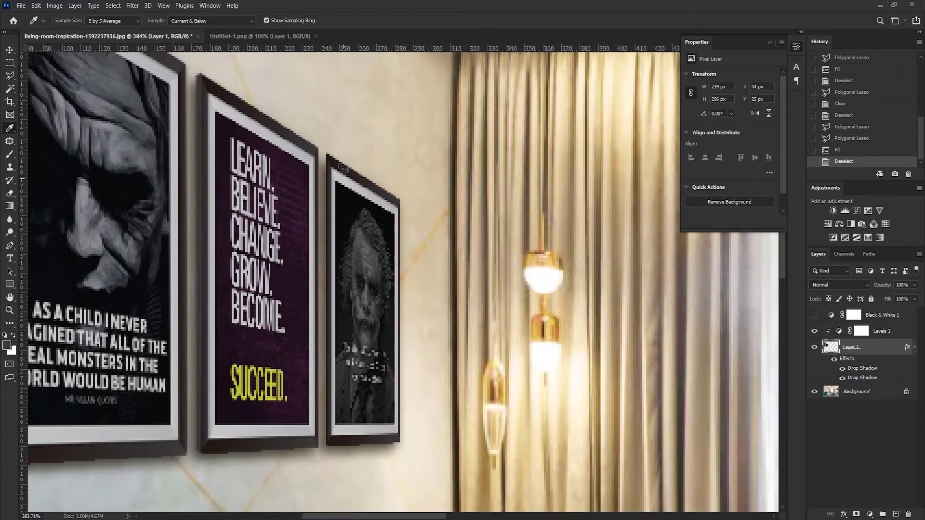
key(l)
click(323, 155)
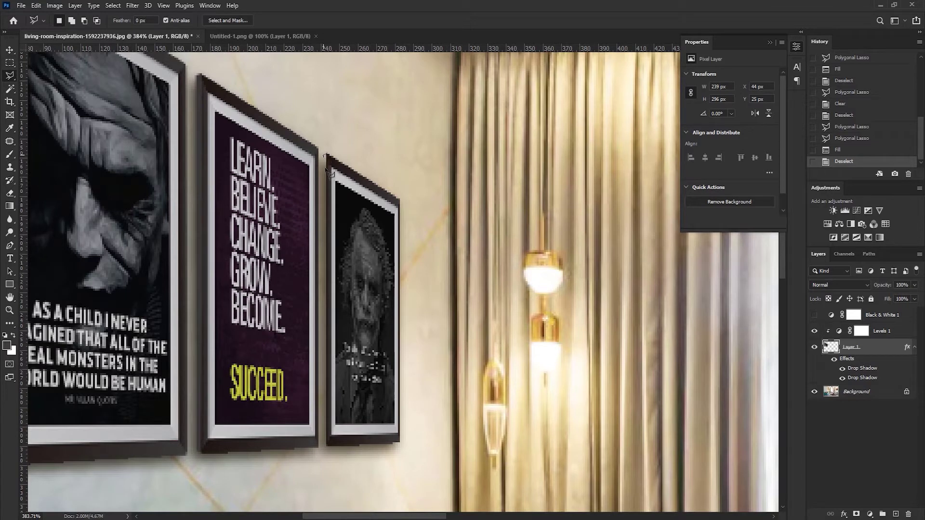
click(329, 447)
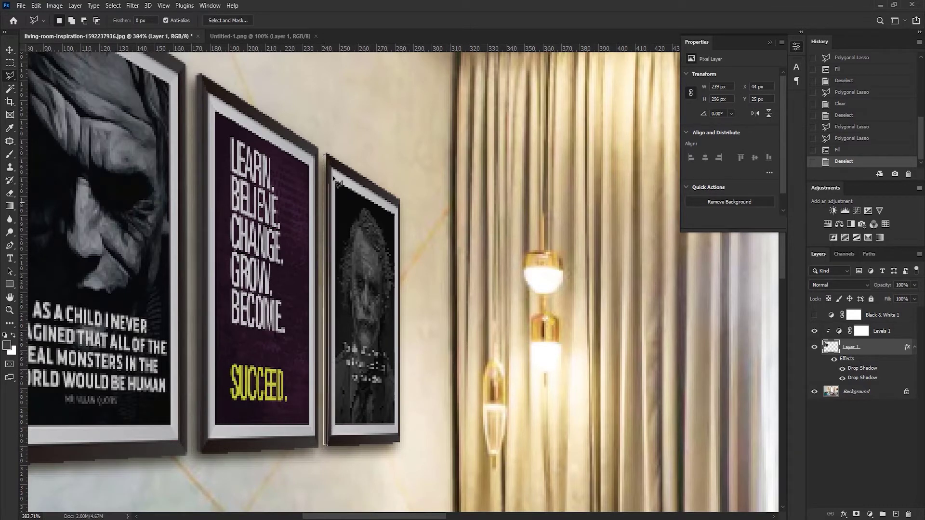
click(330, 158)
click(333, 159)
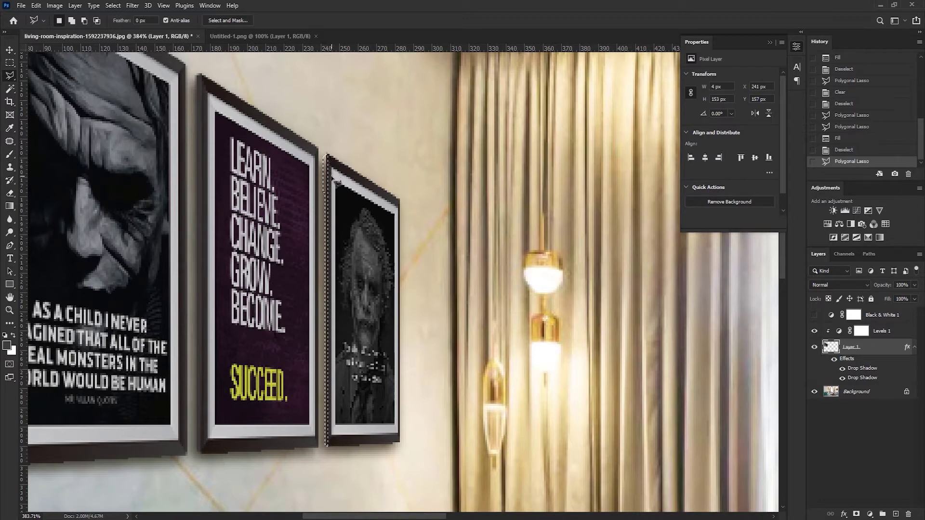
key(alt+BackSpace)
key(ctrl+d)
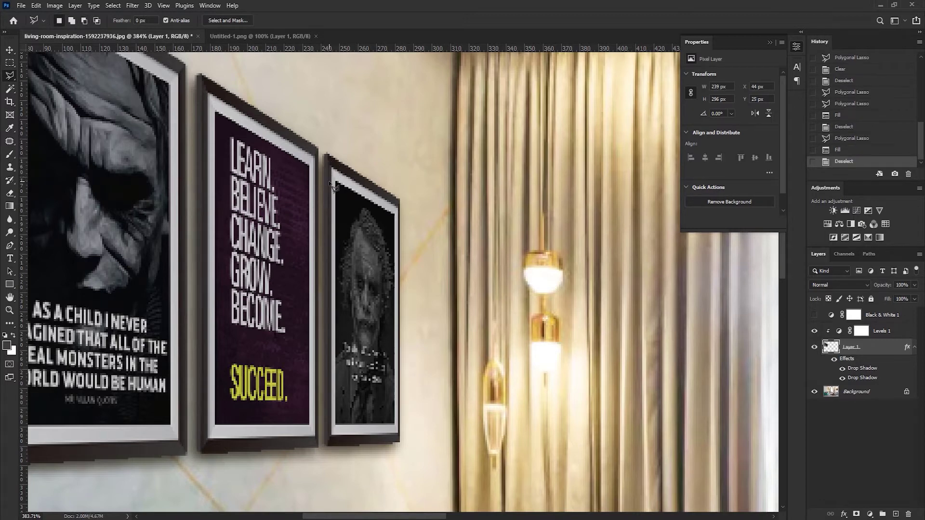
Copy the right side of the room, with the painting and armchairs, from the Background layer to a new layer using a rectangular selection.
key(ctrl+0)
key(m)
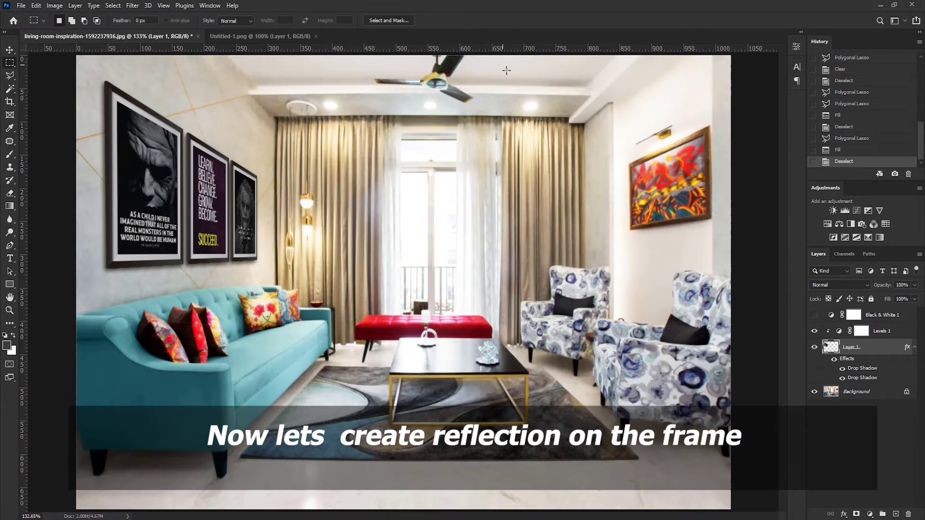
drag(502, 64, 731, 424)
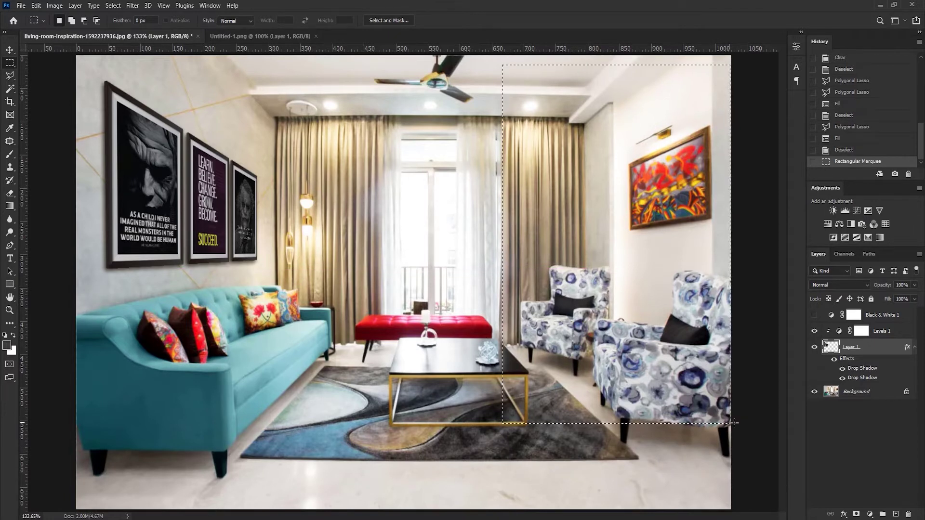
click(866, 393)
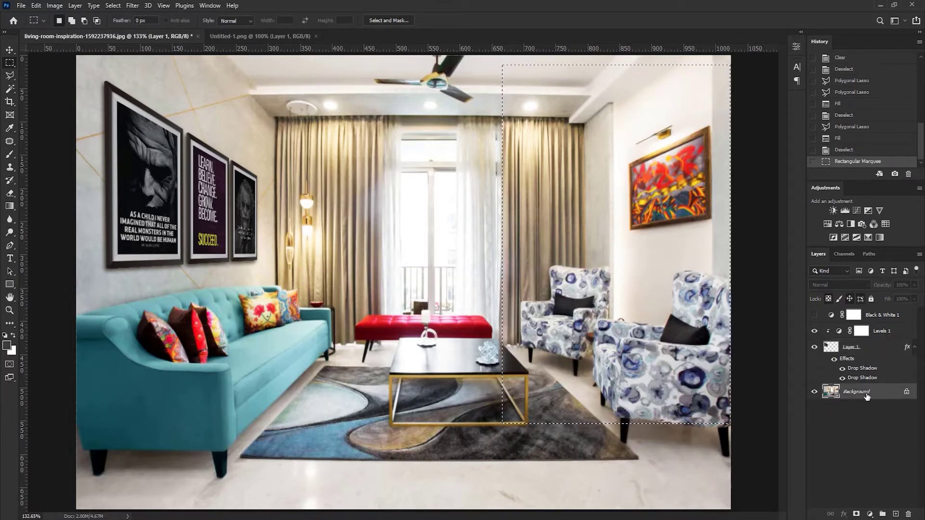
right_click(606, 201)
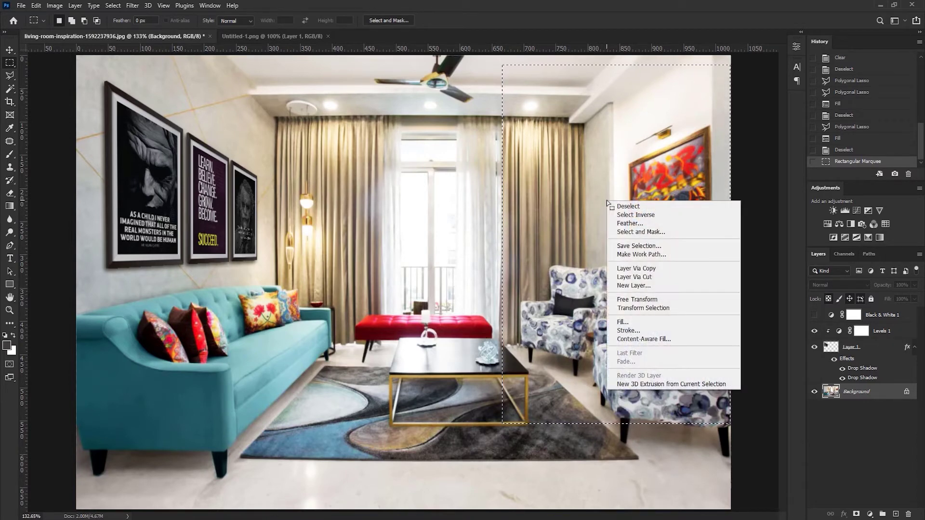
click(647, 270)
Move the copied room section over the three posters and place its layer above the Levels 1 layer.
key(ctrl+t)
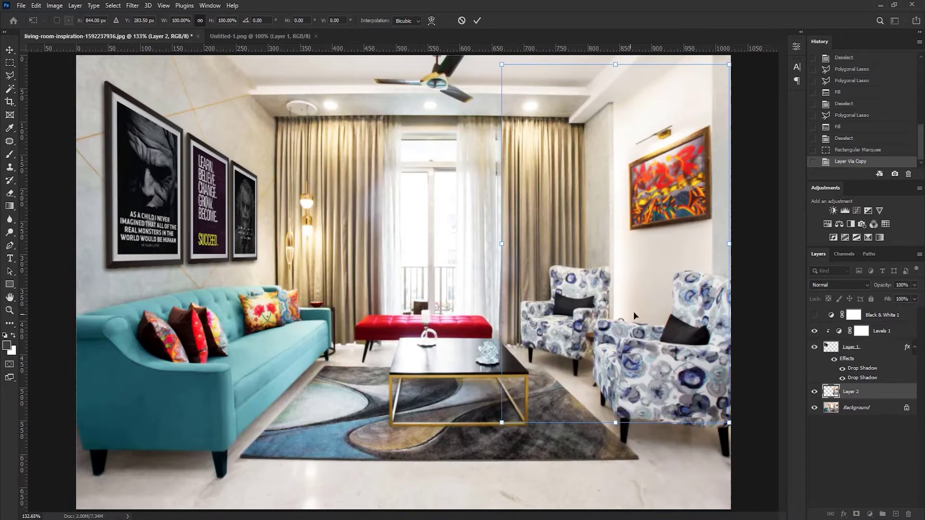
drag(634, 316, 207, 307)
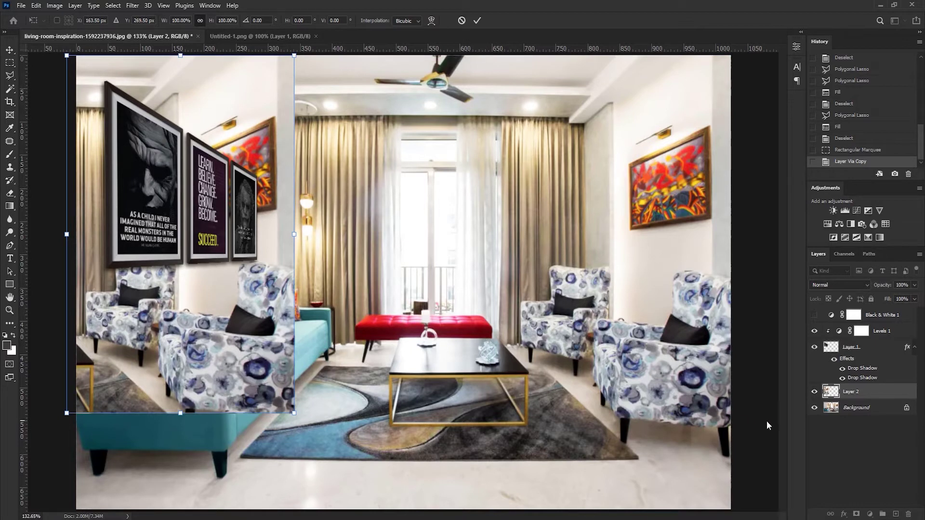
key(Return)
drag(894, 390, 883, 324)
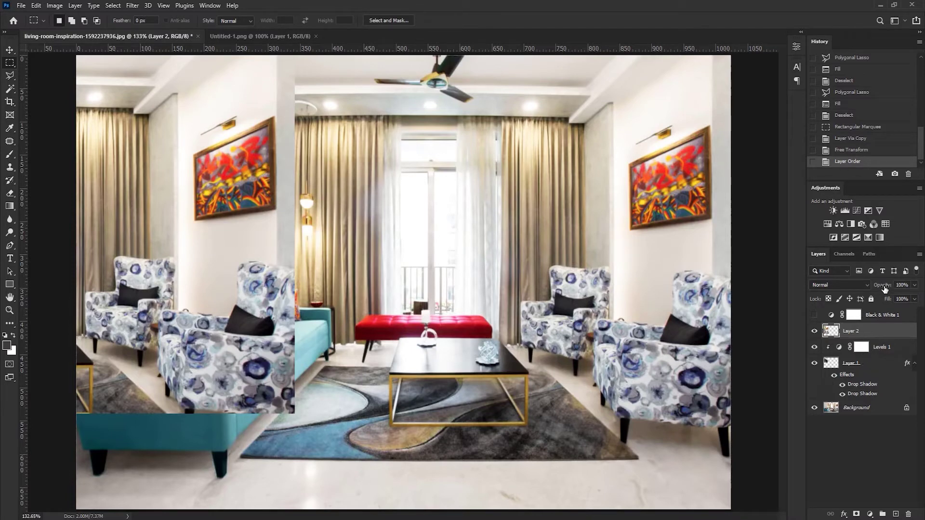
Lower the opacity of the copied room layer to 47% and convert it to a smart object.
drag(884, 289, 859, 289)
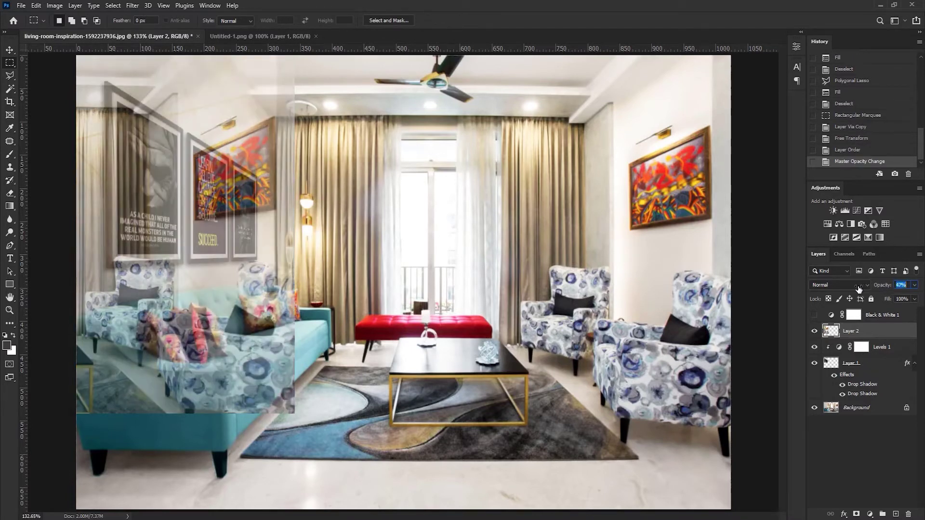
key(v)
right_click(860, 332)
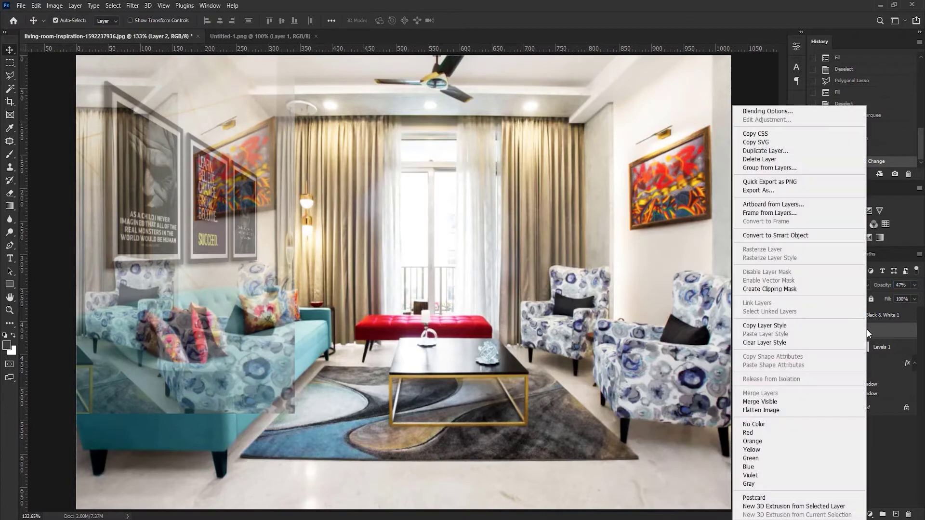
click(800, 235)
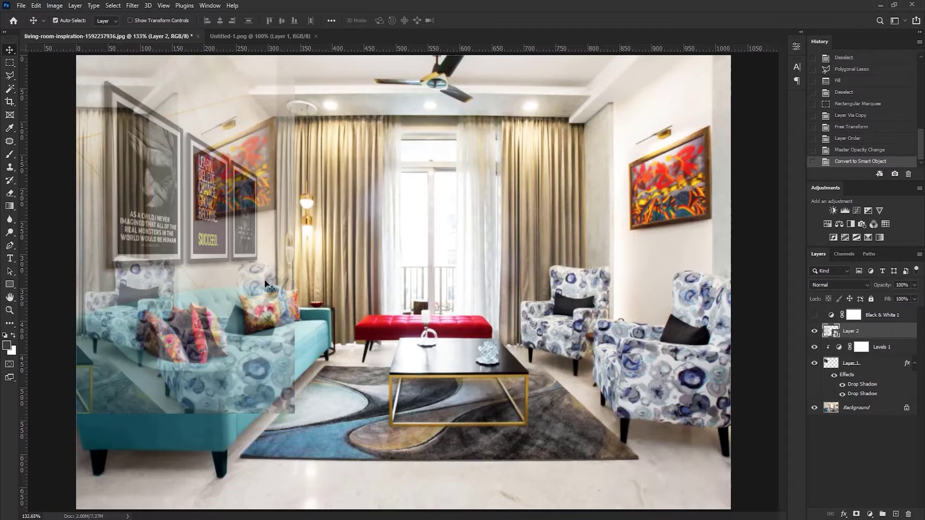
Select the picture area inside the largest poster's white mat with the Polygonal Lasso.
click(12, 76)
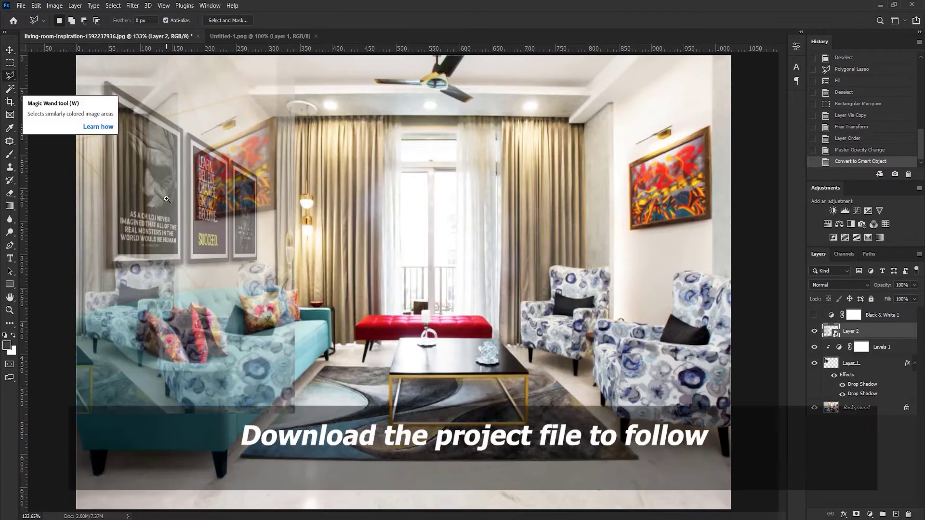
scroll(154, 195, up, 2)
drag(138, 167, 225, 349)
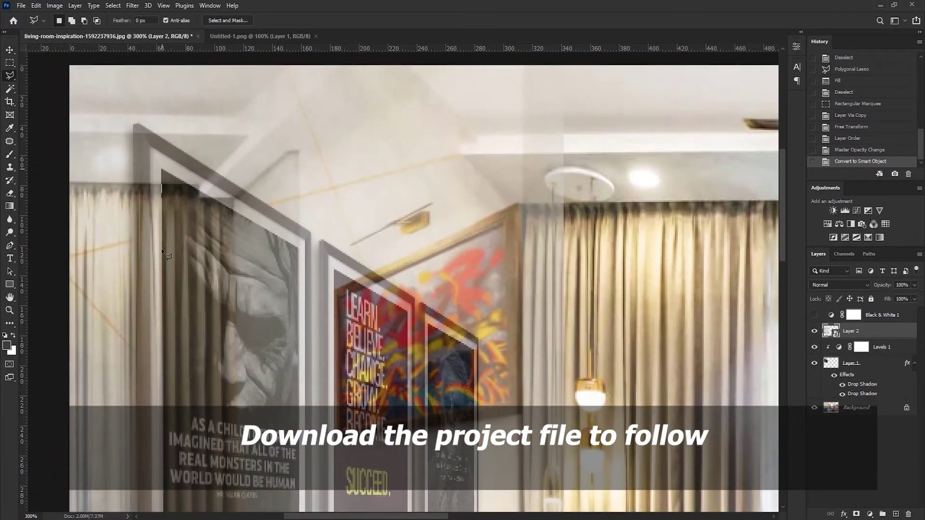
scroll(163, 251, down, 5)
click(164, 371)
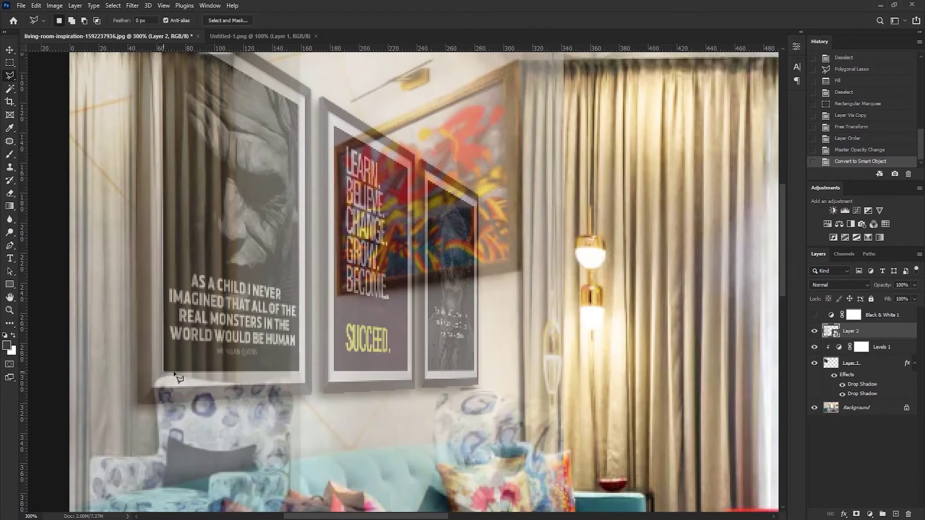
click(300, 372)
scroll(301, 373, up, 2)
click(300, 153)
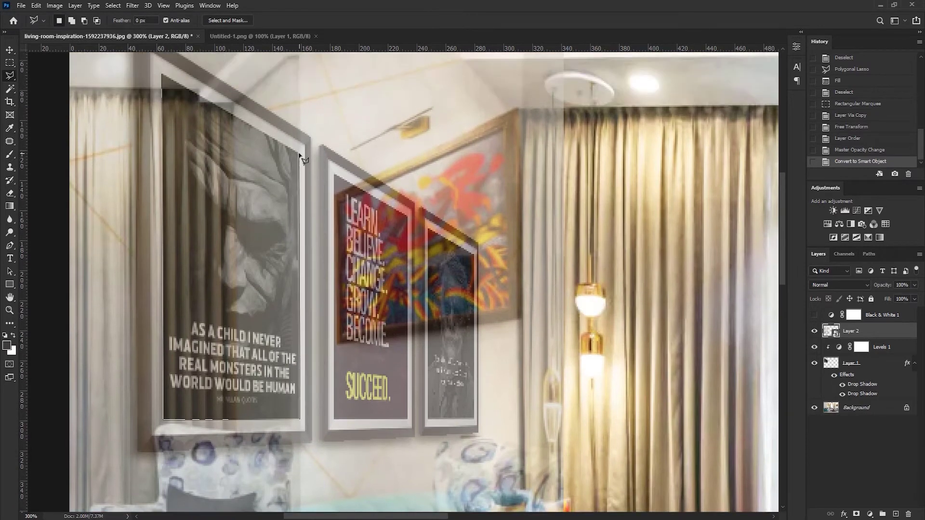
click(162, 76)
Add the picture area inside the middle poster's white mat to the polygonal selection.
scroll(320, 238, up, 2)
click(328, 162)
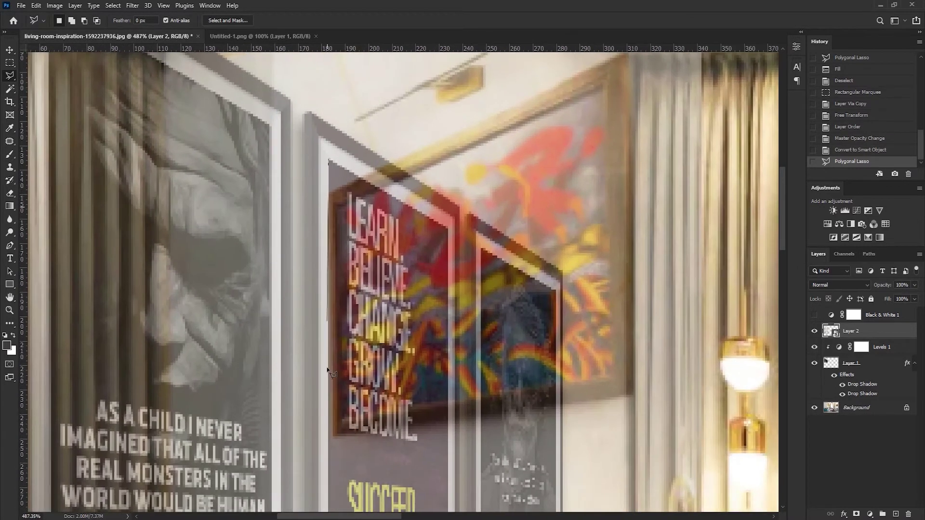
scroll(329, 426, down, 4)
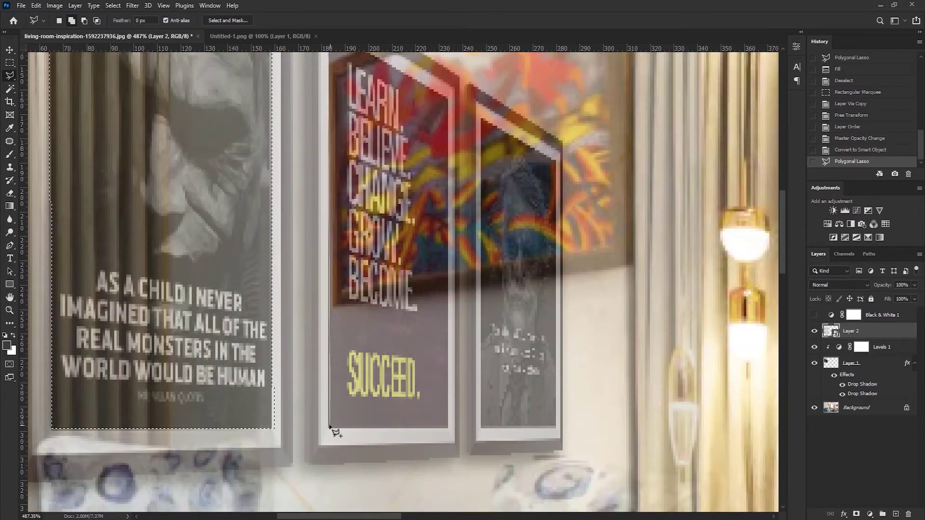
click(329, 428)
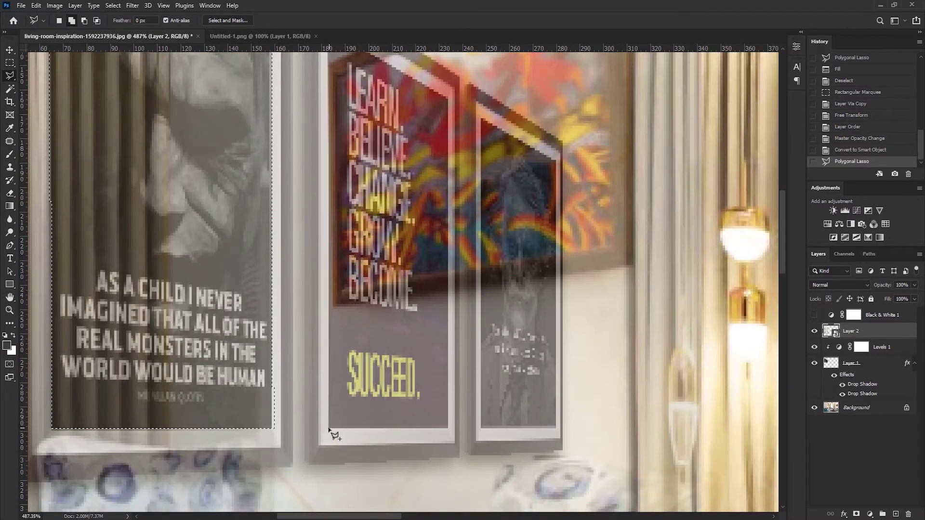
click(448, 427)
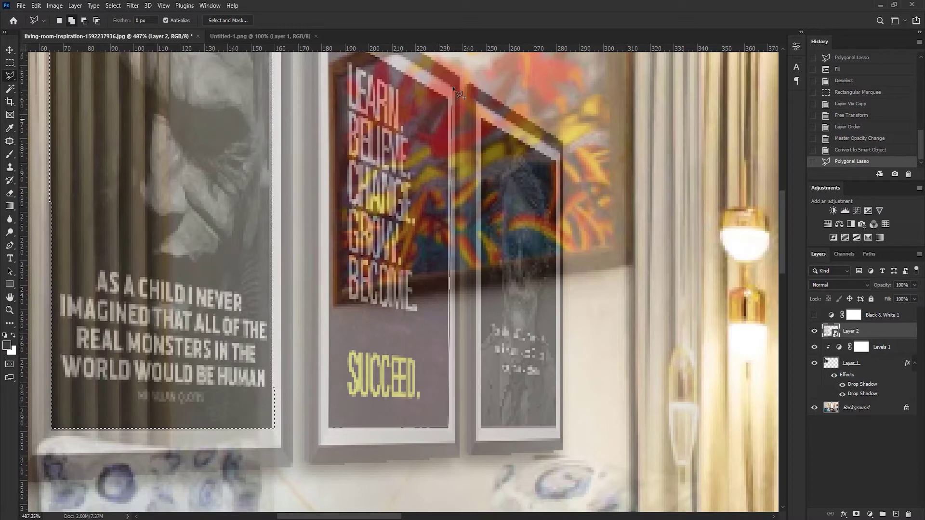
click(450, 89)
scroll(385, 82, up, 6)
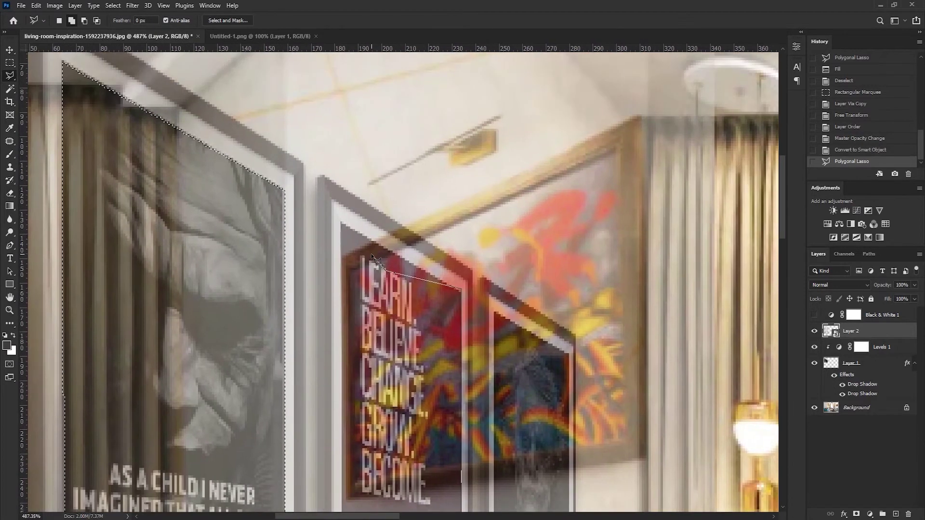
click(378, 264)
click(342, 223)
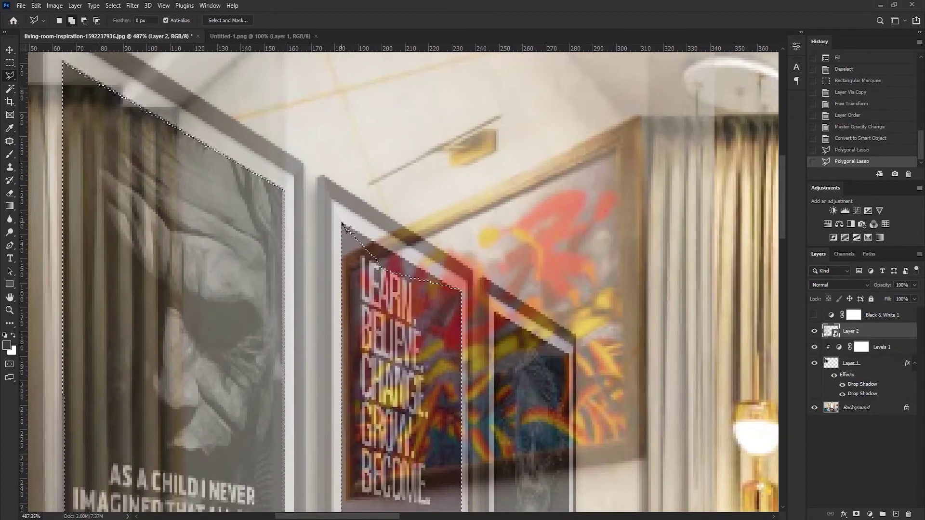
Add the missed wedge along the middle poster's slanted top edge to the selection.
click(461, 291)
click(408, 306)
click(342, 223)
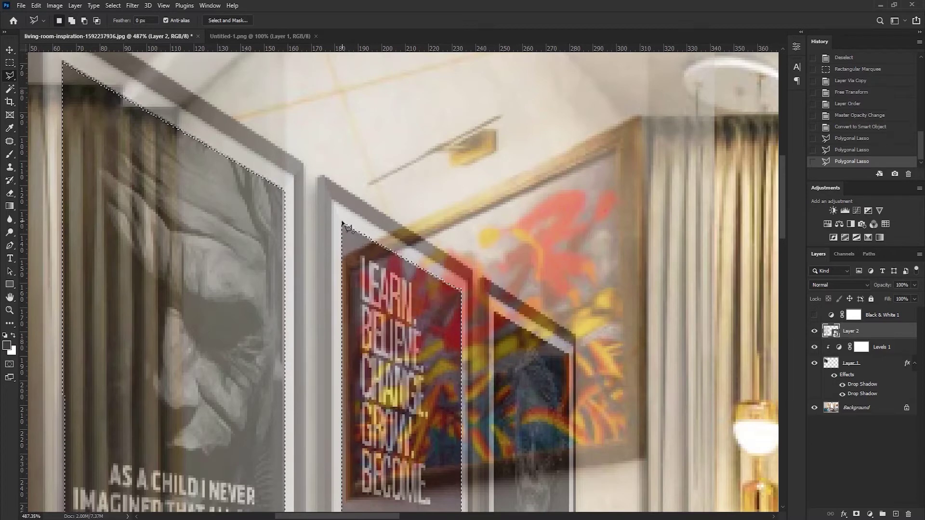
Add the picture area inside the smallest poster's white mat to the polygonal selection.
scroll(342, 223, right, 5)
click(266, 189)
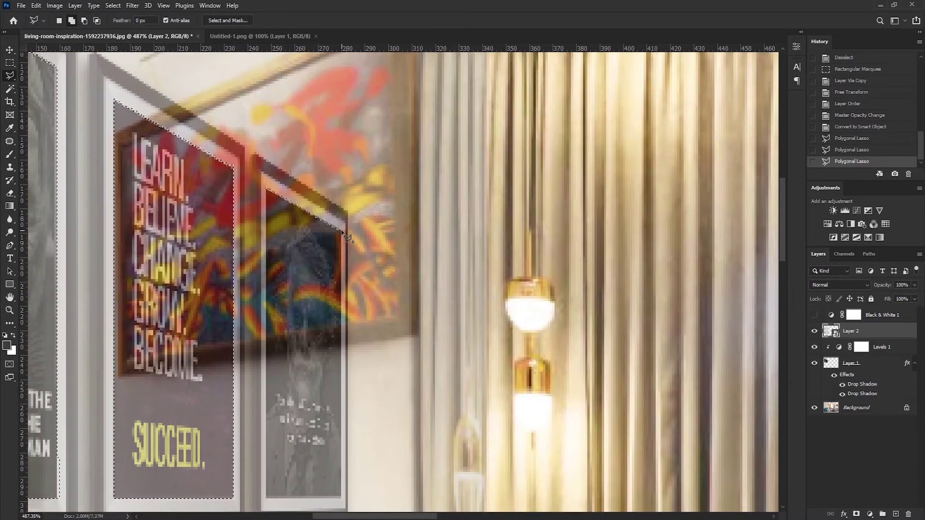
click(342, 229)
scroll(342, 231, down, 1)
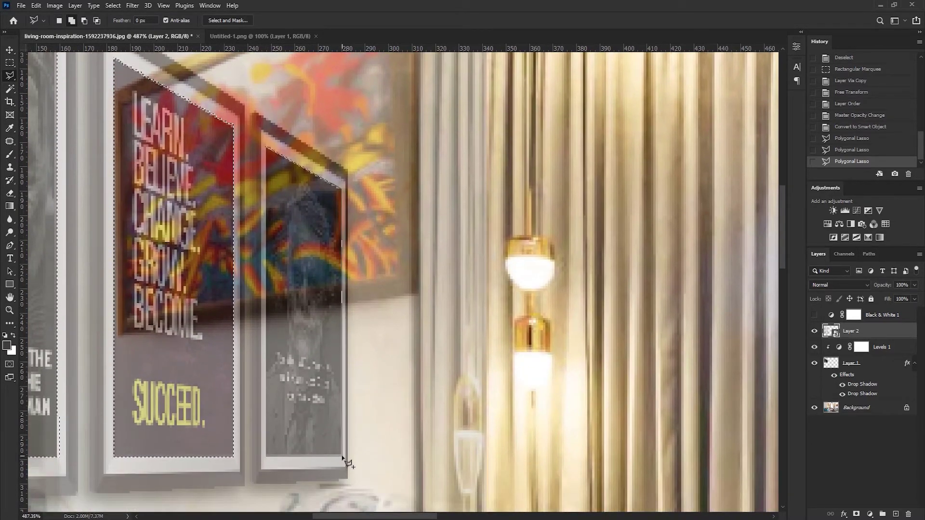
click(343, 457)
click(266, 457)
click(267, 148)
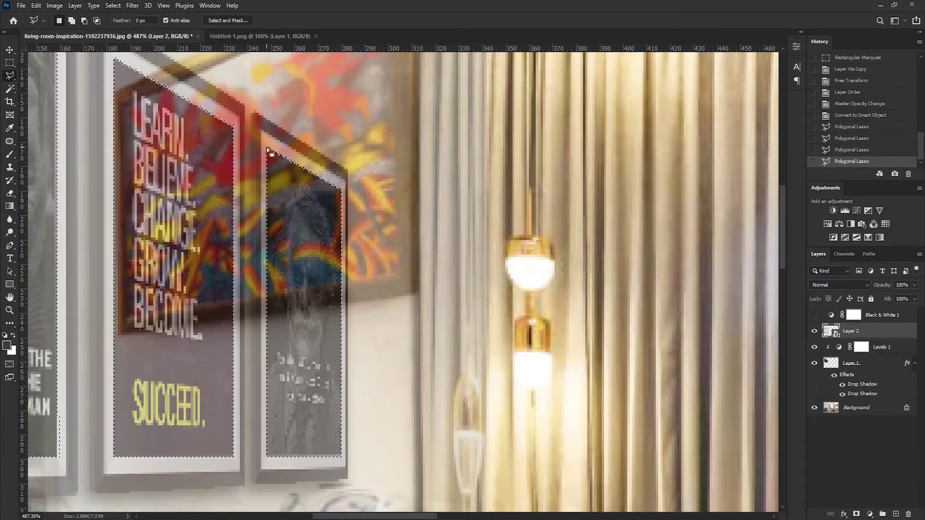
Mask Layer 2 with the selection of the three picture areas and lower its opacity to 91%.
key(ctrl+0)
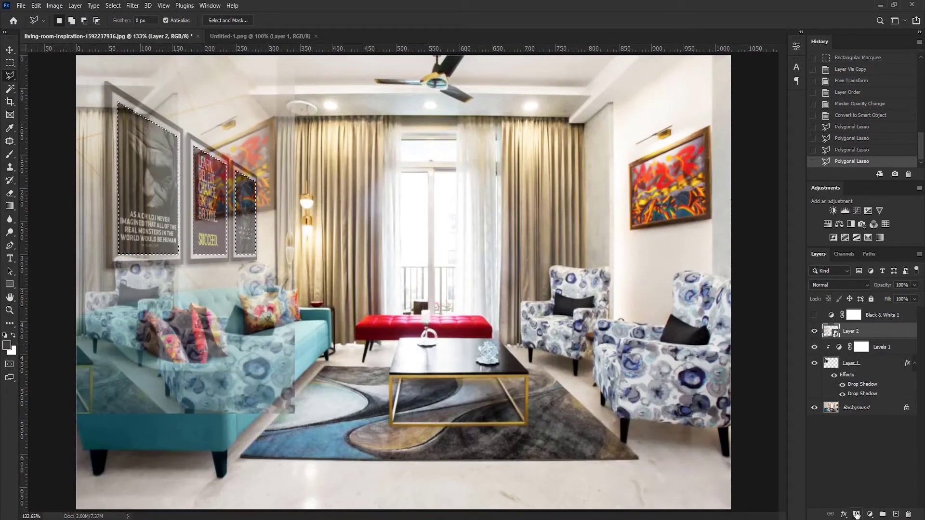
click(856, 514)
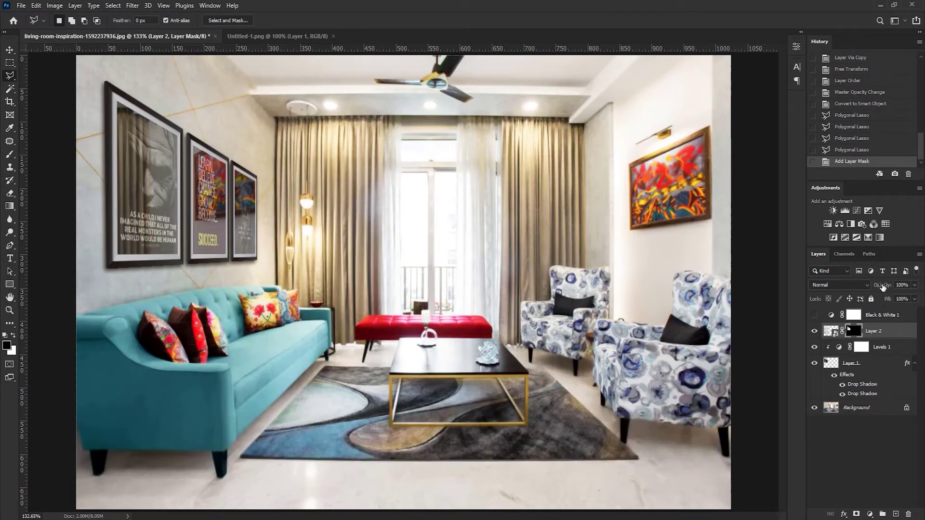
drag(883, 288, 875, 288)
Apply a Gaussian Blur with a radius of 2.9 pixels to the room image on Layer 2, not to its mask.
click(828, 333)
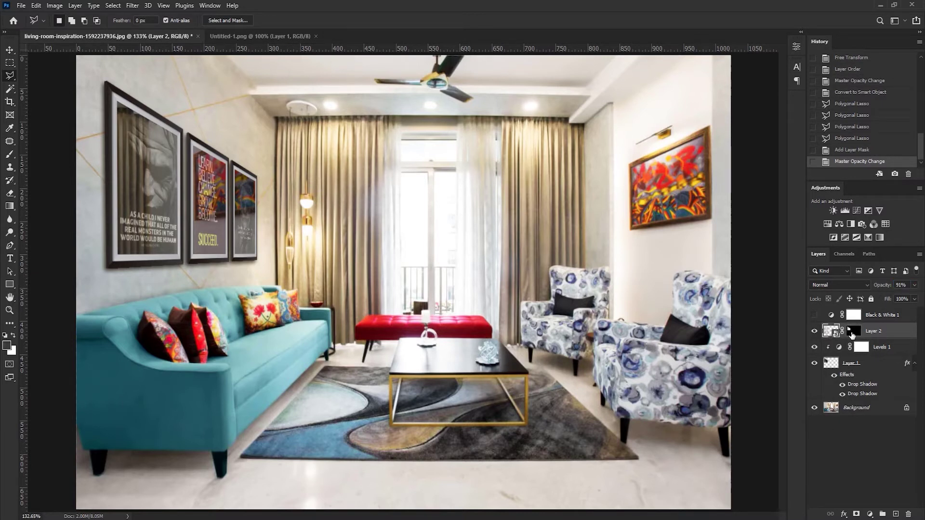
click(851, 334)
click(827, 332)
click(132, 5)
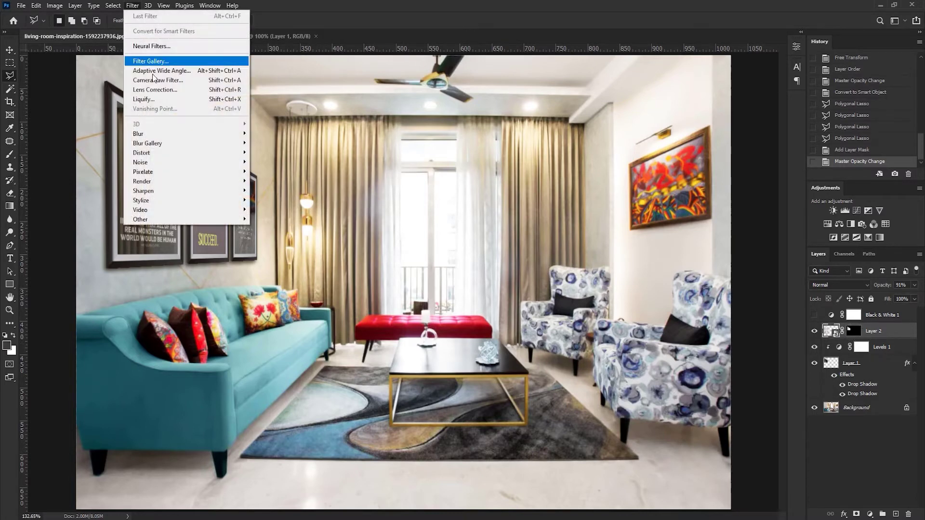
mouse_move(176, 138)
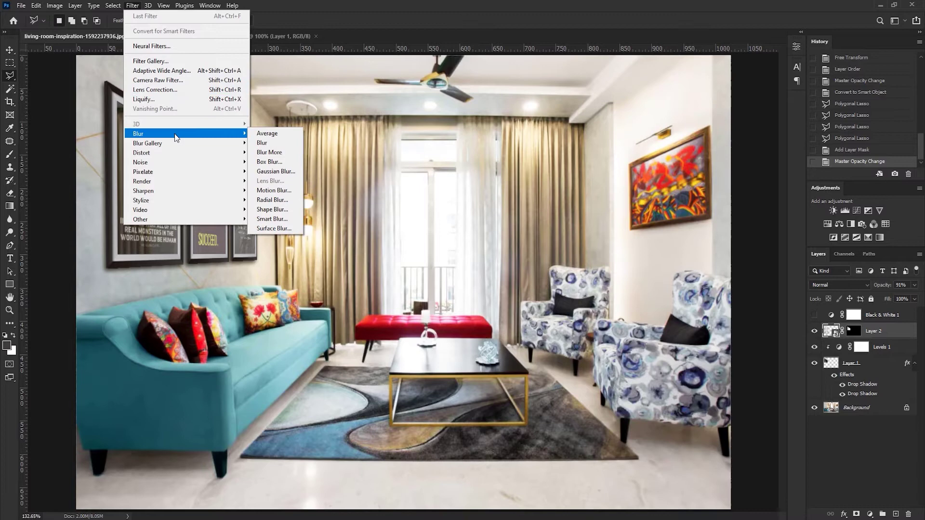
click(276, 171)
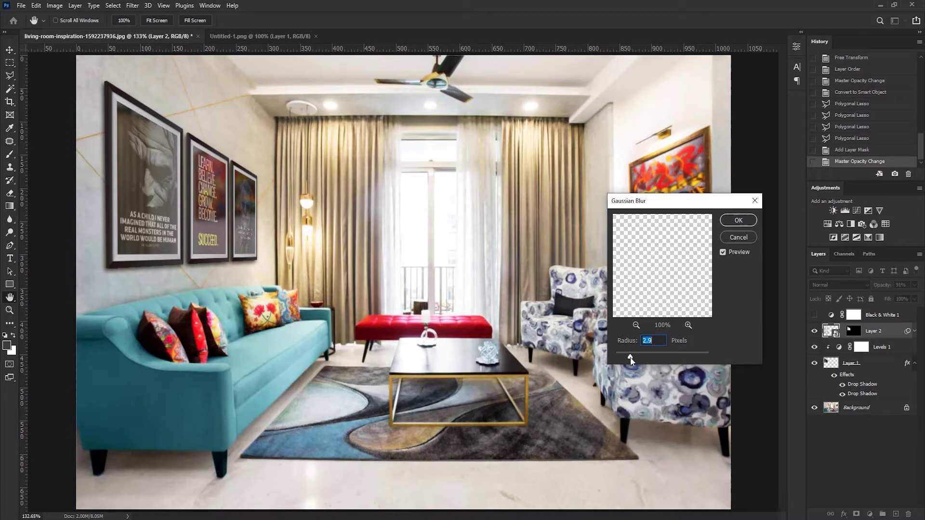
click(739, 219)
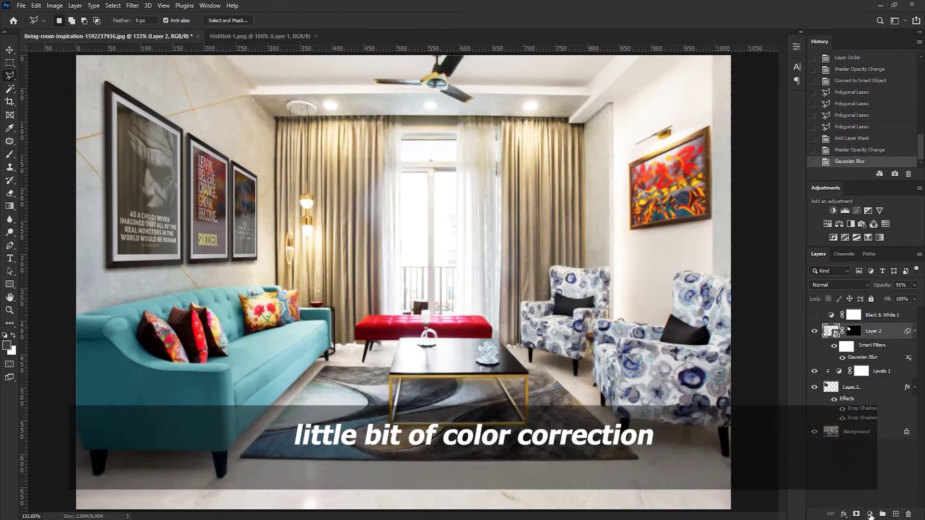
Add a Brightness/Contrast adjustment clipped to Layer 2, with brightness -39 and contrast 28.
click(870, 514)
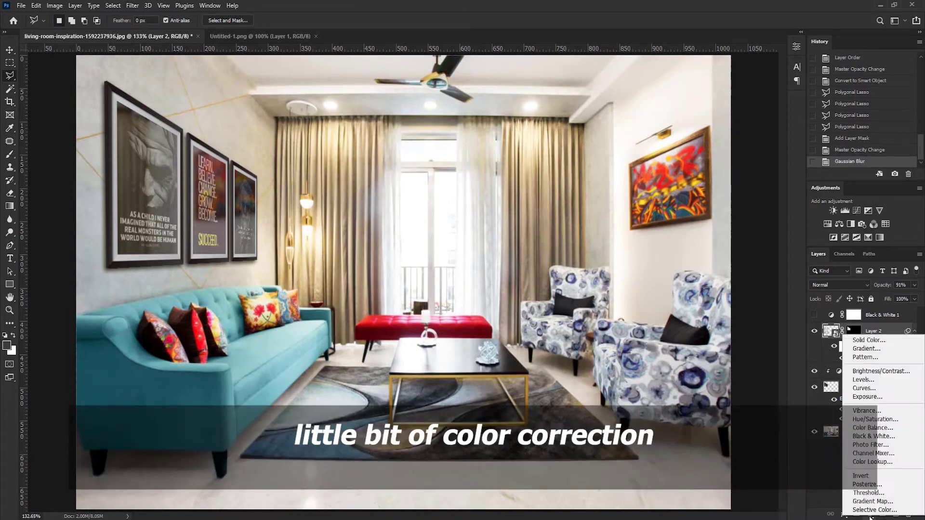
click(883, 373)
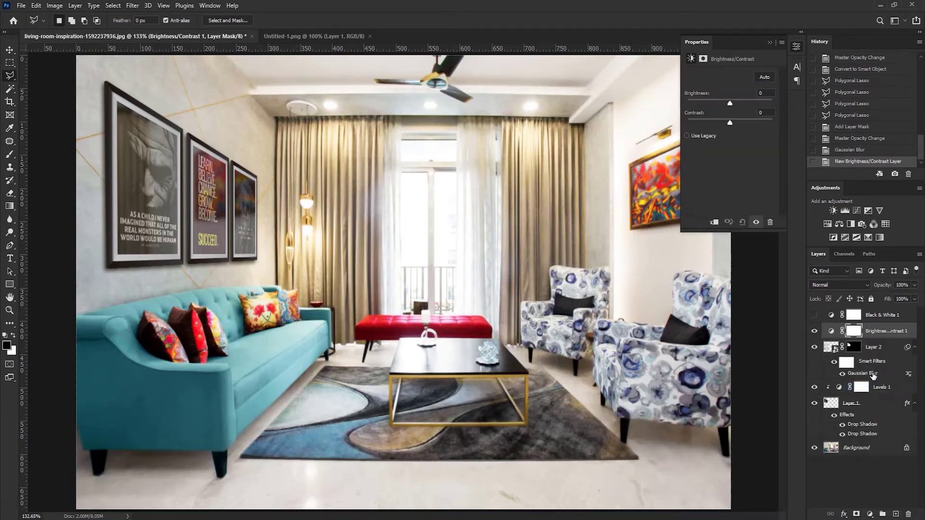
alt+click(839, 341)
drag(729, 123, 720, 107)
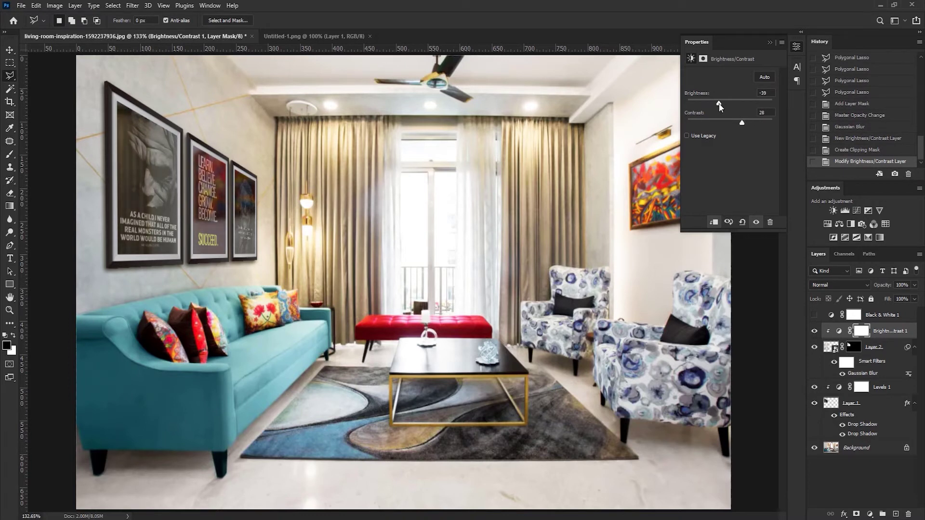
Add a Hue/Saturation adjustment layer and move it into the clipping group between Layer 2 and the Brightness/Contrast layer.
click(856, 494)
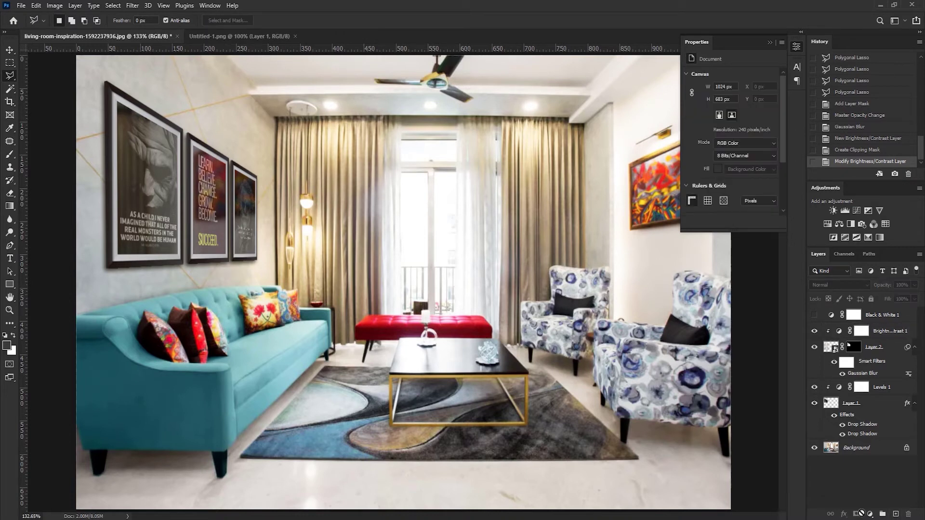
click(869, 514)
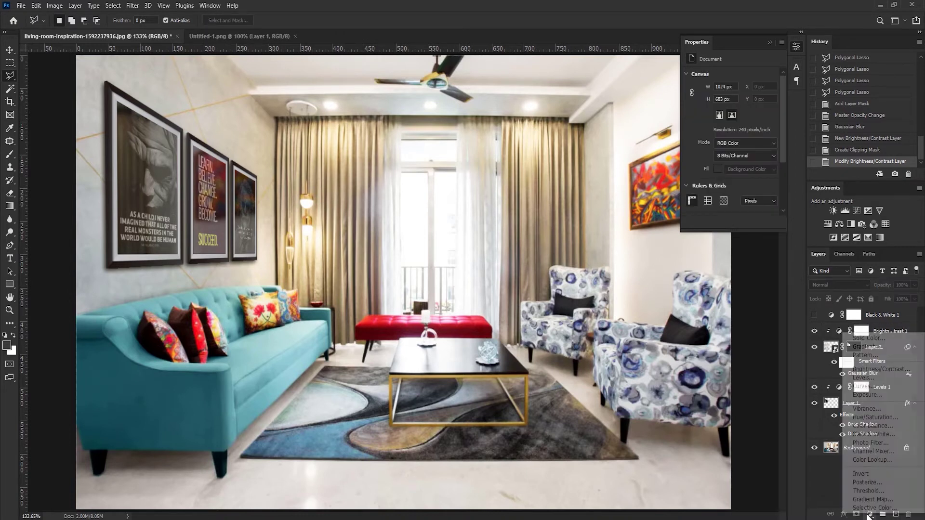
click(877, 416)
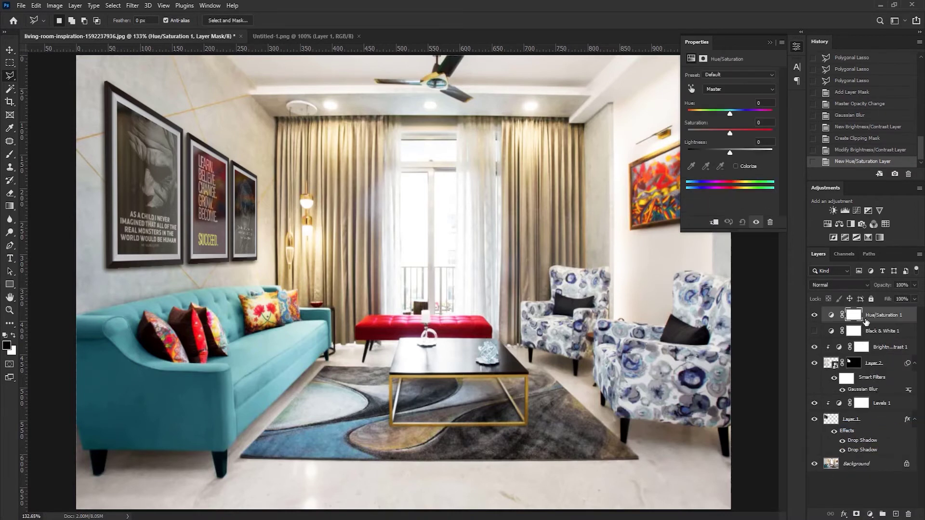
drag(879, 317, 879, 357)
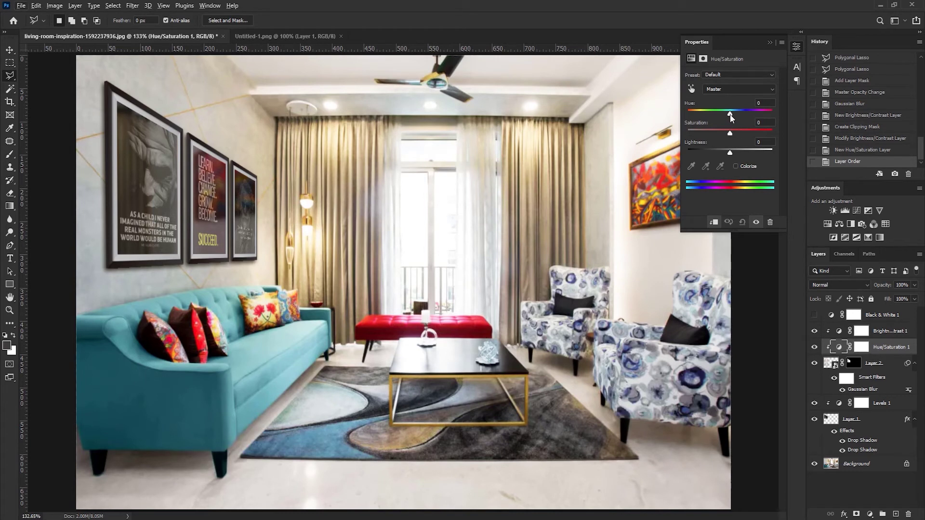
Set the Hue/Saturation adjustment's hue to -16 and compare the posters with the adjustment hidden and shown.
mouse_move(730, 114)
mouse_down()
mouse_move(712, 115)
mouse_move(724, 114)
mouse_up()
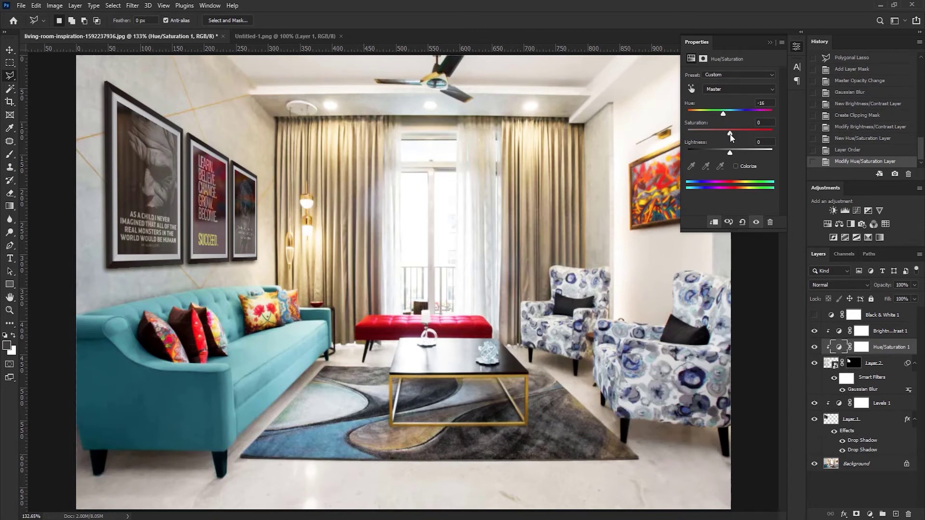
click(814, 347)
click(814, 347)
click(814, 347)
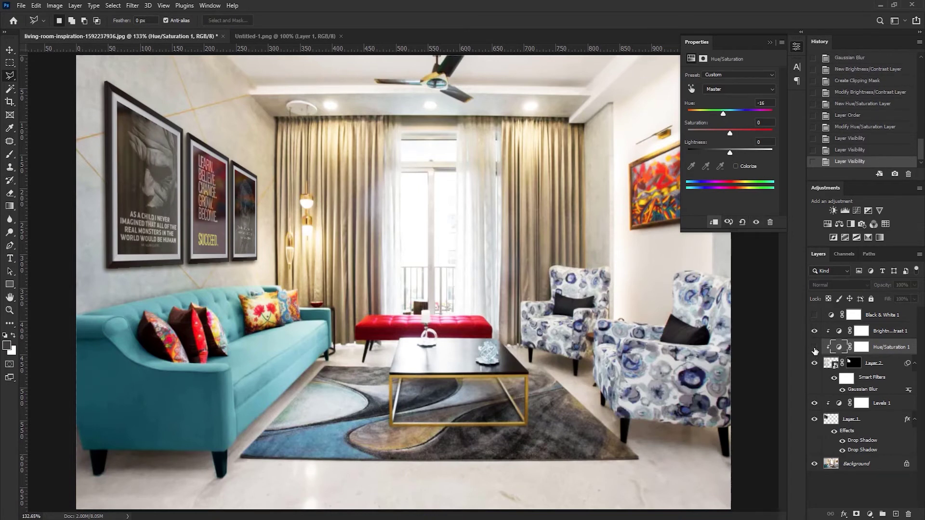
click(814, 348)
Colorize the Hue/Saturation adjustment and tune its hue and saturation to give the reflections an olive-green tint.
click(736, 166)
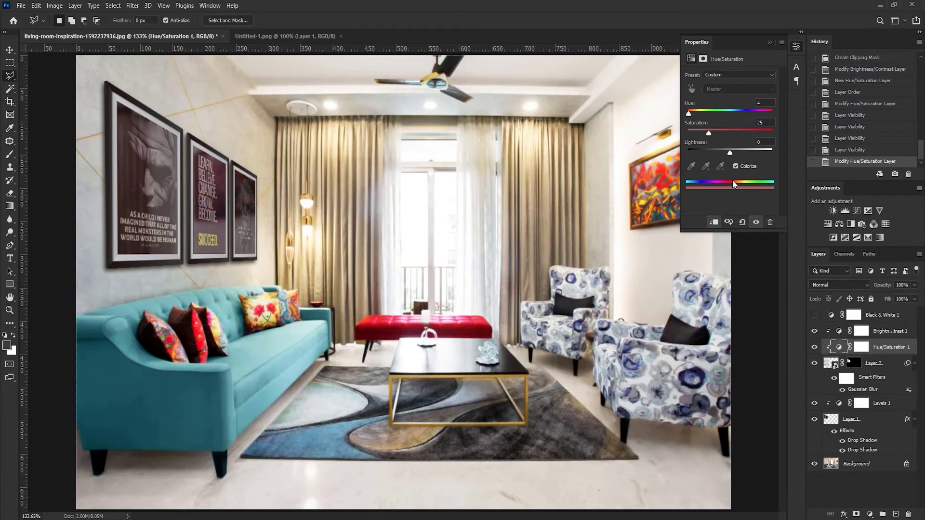
mouse_move(689, 113)
mouse_down()
mouse_move(716, 114)
mouse_move(709, 108)
mouse_move(747, 134)
mouse_move(700, 114)
mouse_up()
mouse_move(747, 133)
mouse_down()
mouse_move(715, 131)
mouse_move(743, 151)
mouse_up()
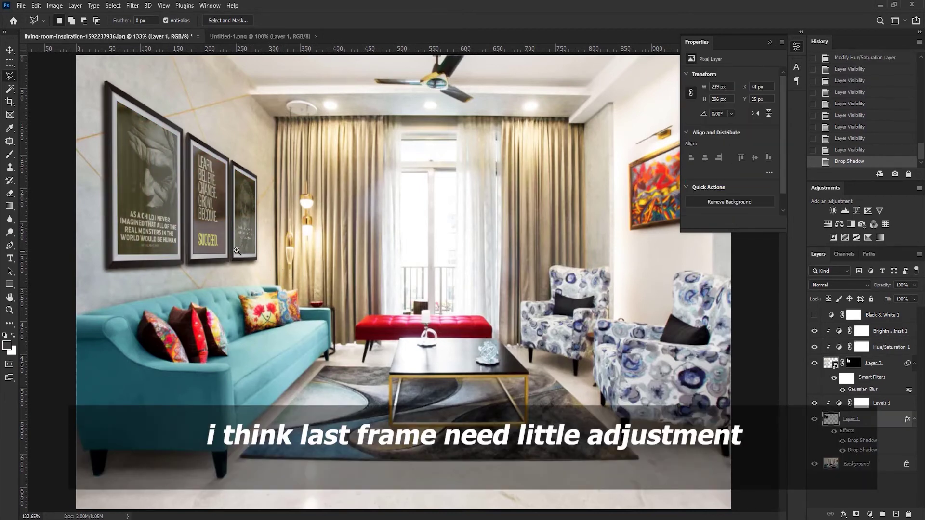
Outline a thin strip, about 41 by 4 px, along the bottom edge of the third poster's frame with the Polygonal Lasso.
scroll(236, 253, up, 5)
scroll(286, 266, up, 5)
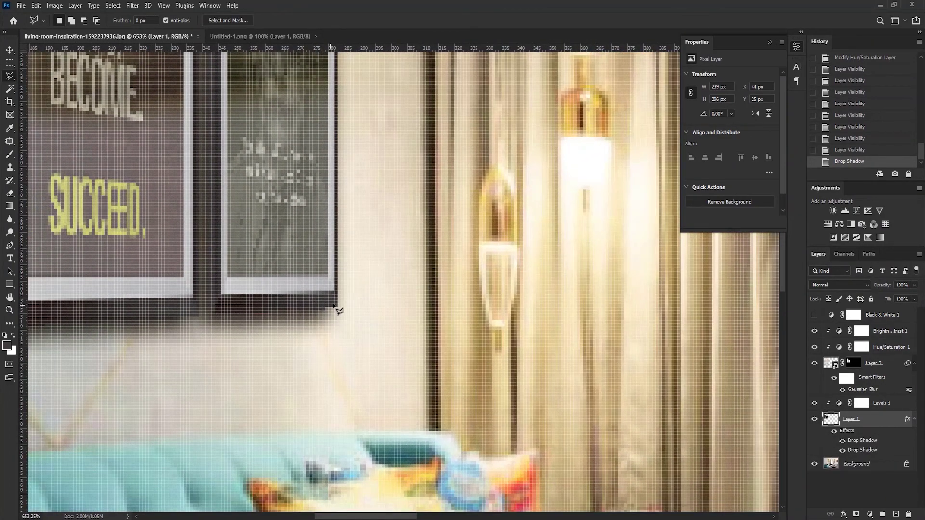
click(337, 304)
click(211, 311)
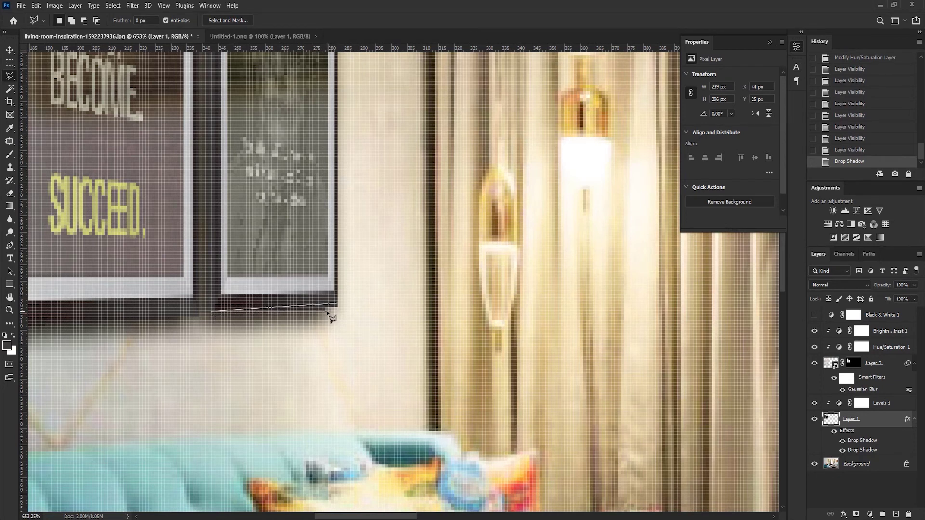
click(339, 305)
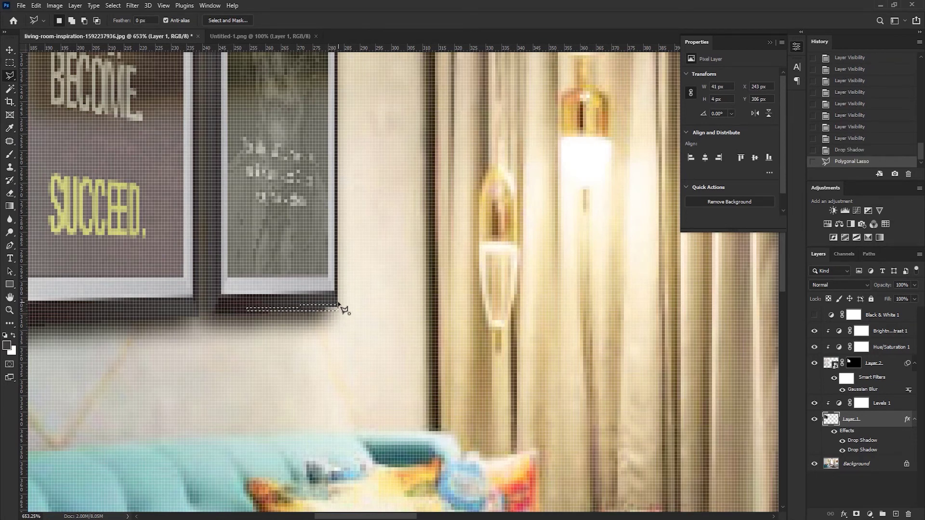
Fill the selected strip on Layer 1 with the dark colour sampled from the third poster's frame and clear the selection.
key(i)
click(323, 293)
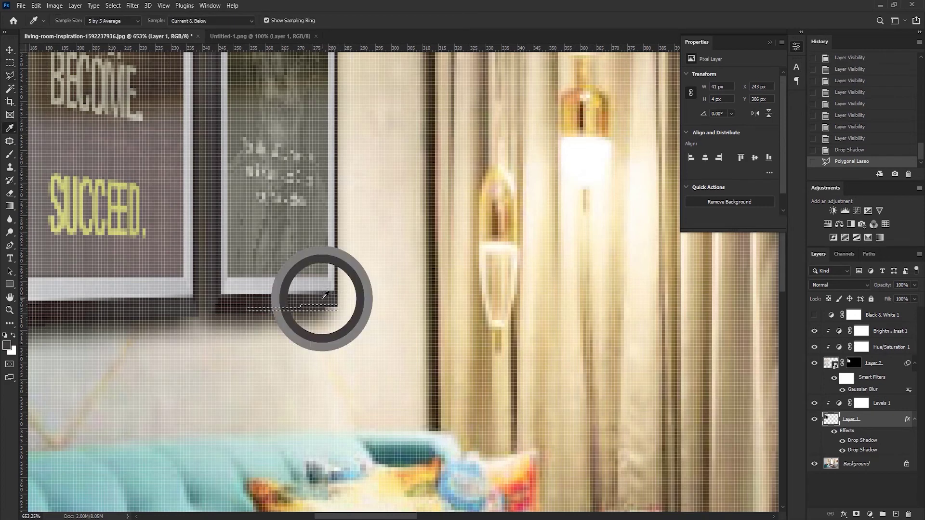
key(alt+BackSpace)
key(ctrl+d)
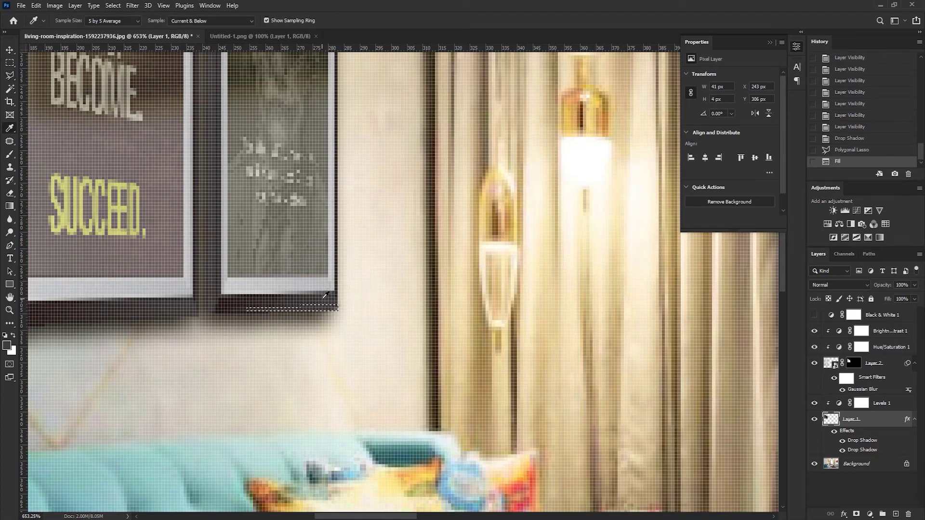
key(ctrl+0)
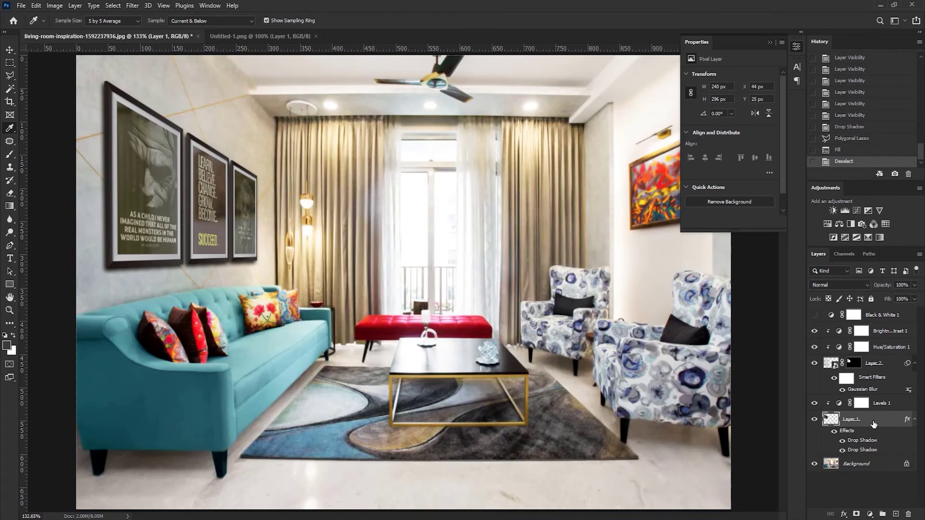
Set Layer 1's lower drop shadow to colour #21201d, opacity 100%, angle 92°, distance 1 px, spread 6% and size 0 px.
double_click(874, 423)
click(574, 370)
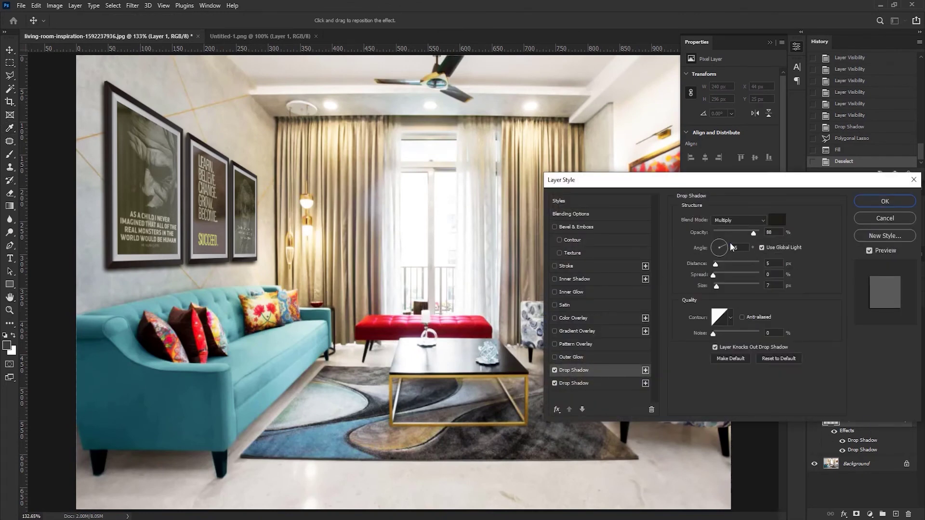
click(617, 383)
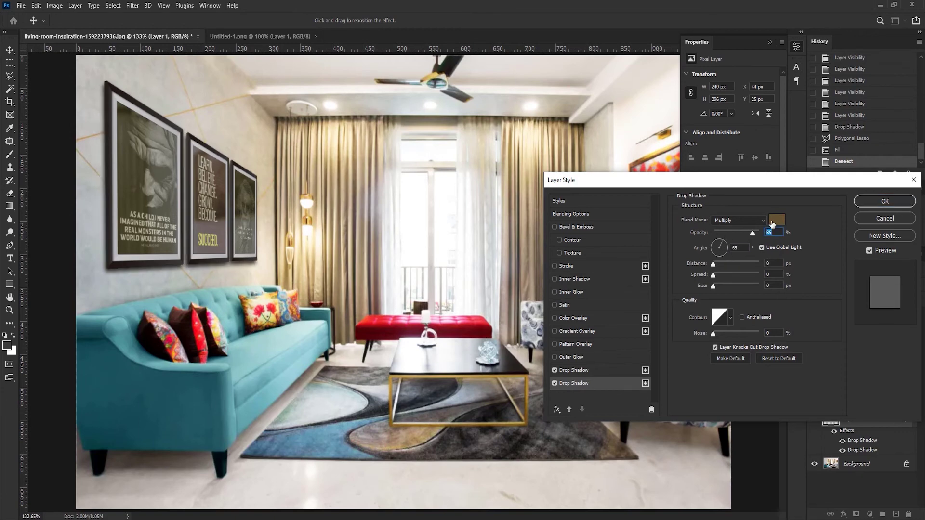
click(772, 221)
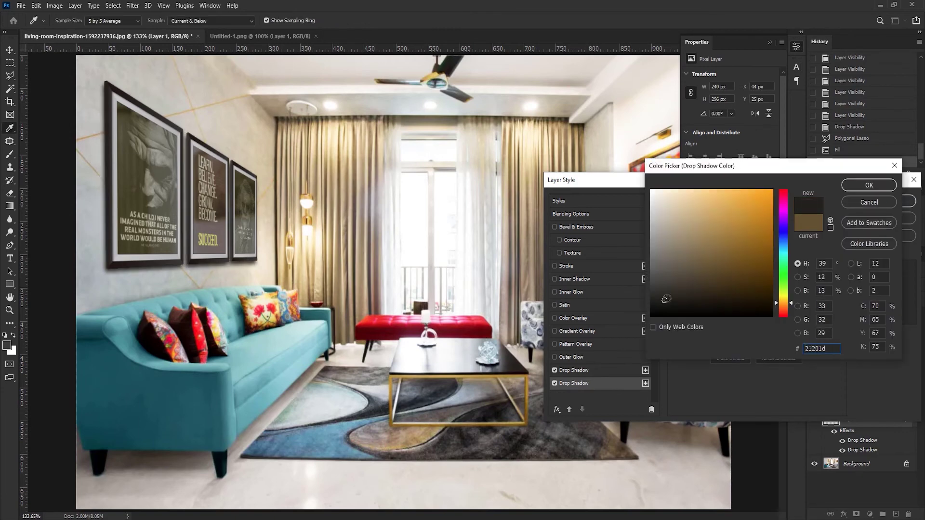
click(871, 186)
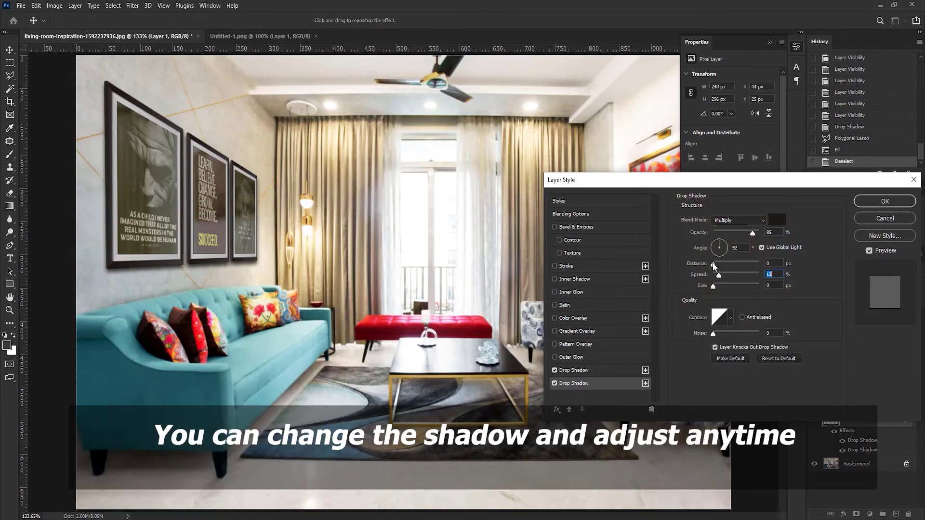
click(714, 285)
drag(751, 234, 779, 241)
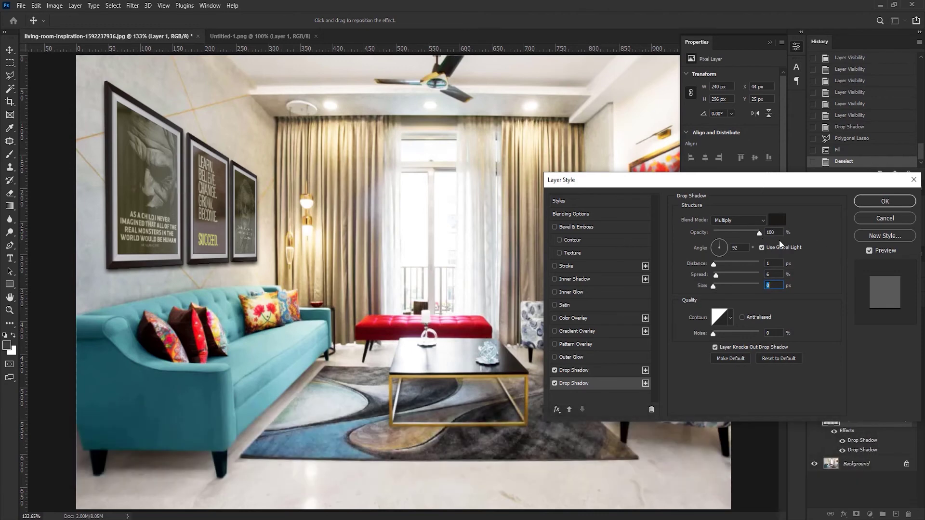
Detach Layer 1's upper drop shadow from the global light, set its angle to 57°, and apply the layer style.
click(600, 370)
click(724, 239)
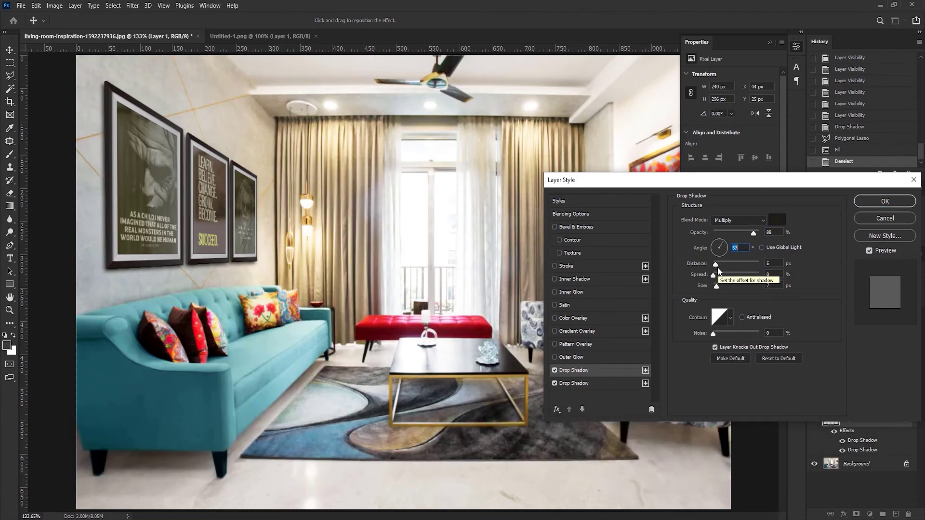
click(867, 201)
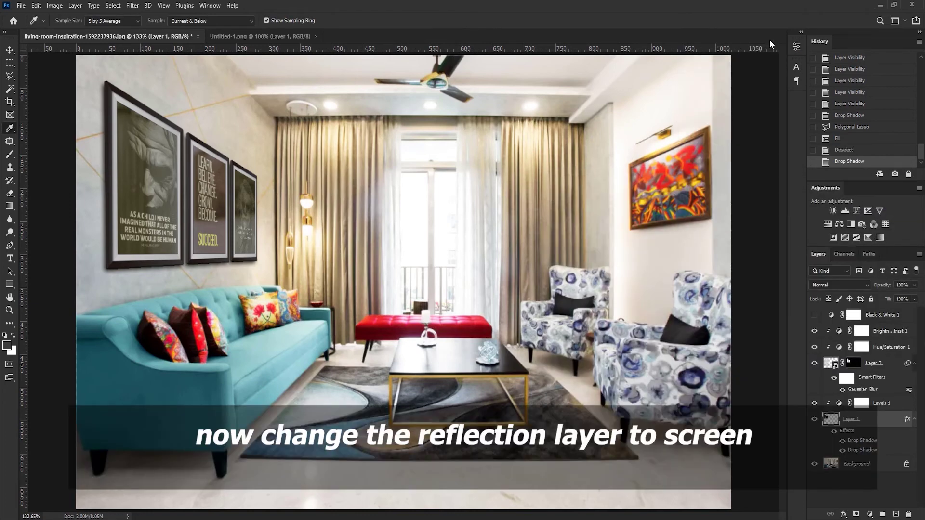
Change the blend mode of the reflection layer, Layer 2, to Screen.
click(845, 363)
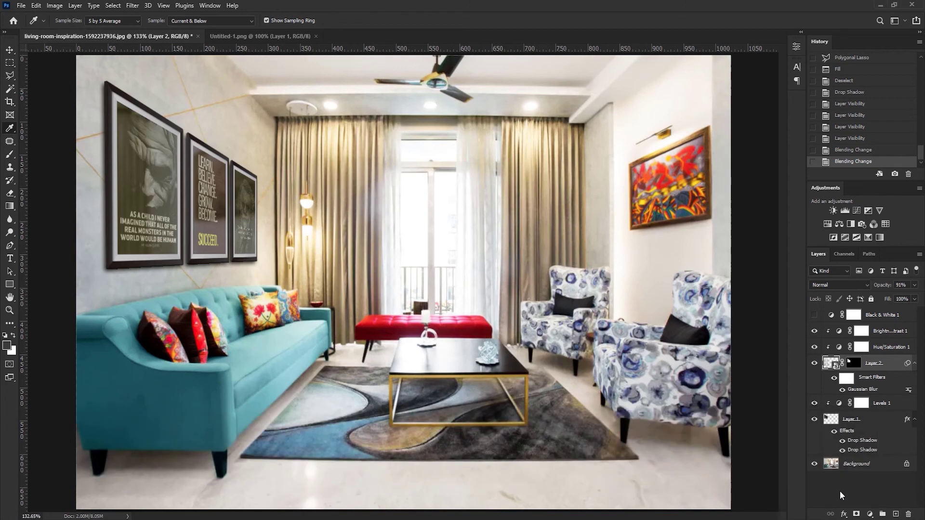
click(842, 496)
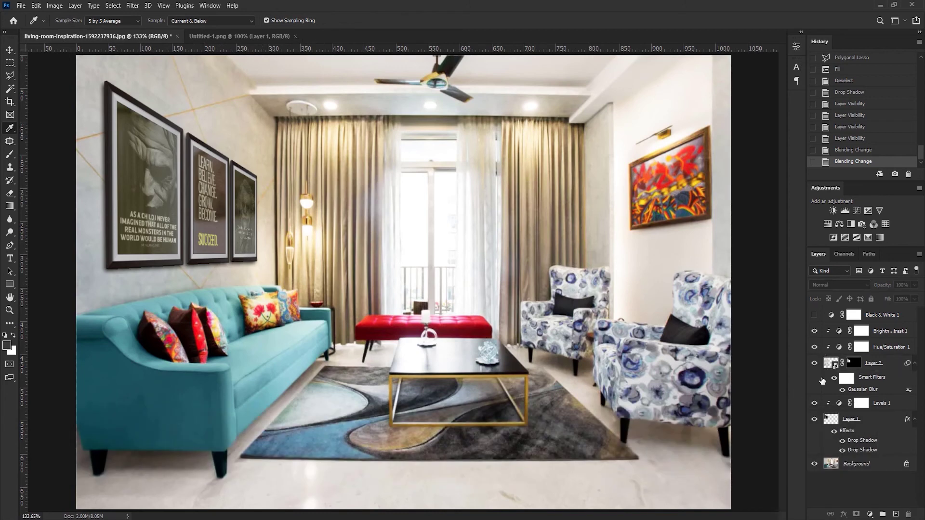
click(889, 366)
click(833, 286)
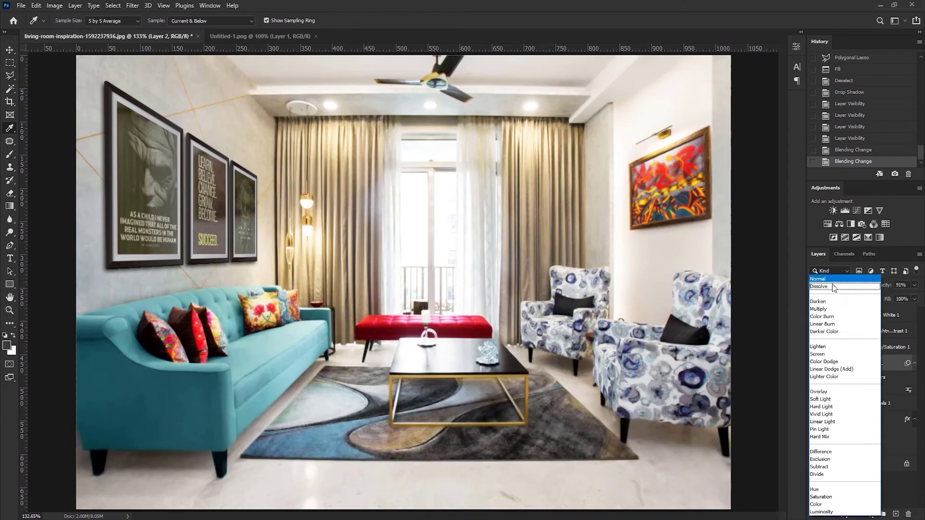
click(825, 355)
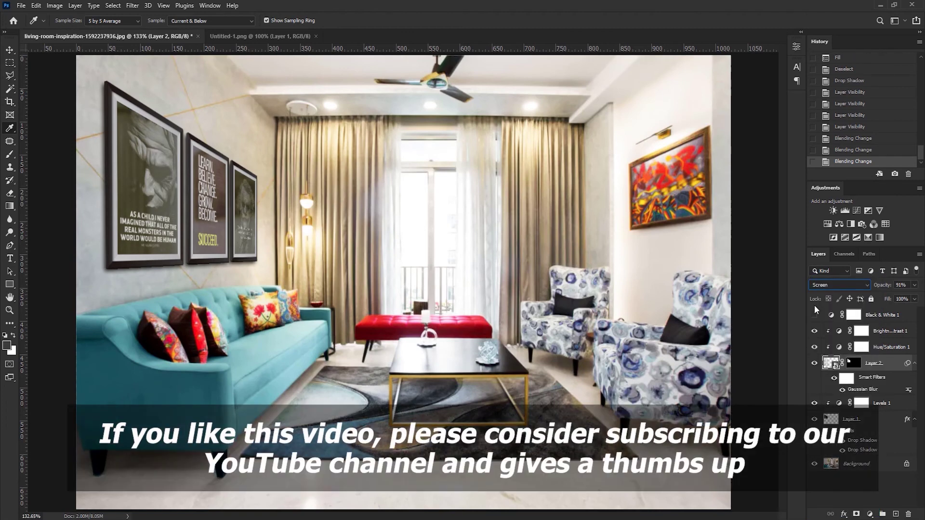